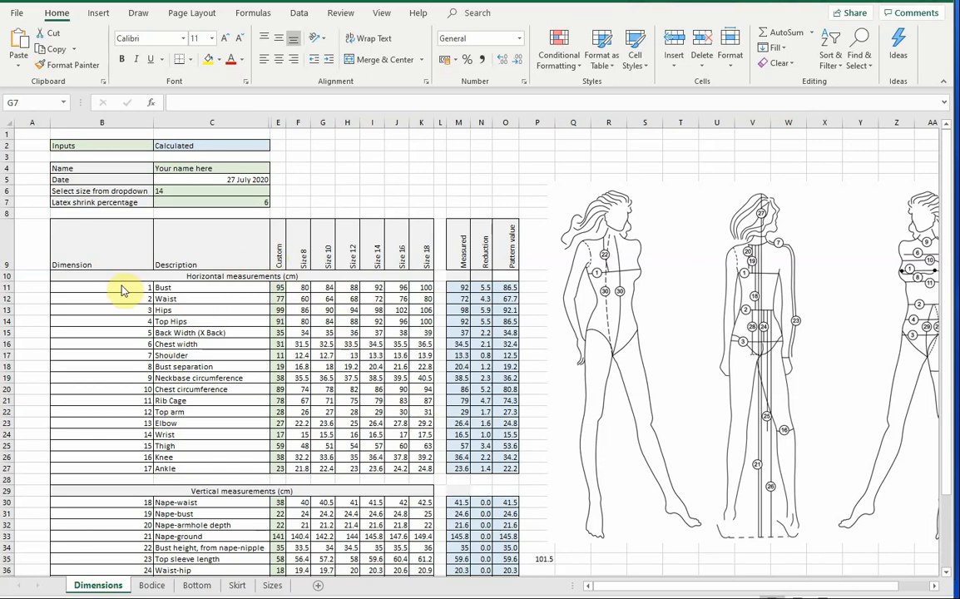
Step: Examine the numbered body-measurement diagrams and the entries in the Custom size column on the Dimensions sheet
left_click(69, 146)
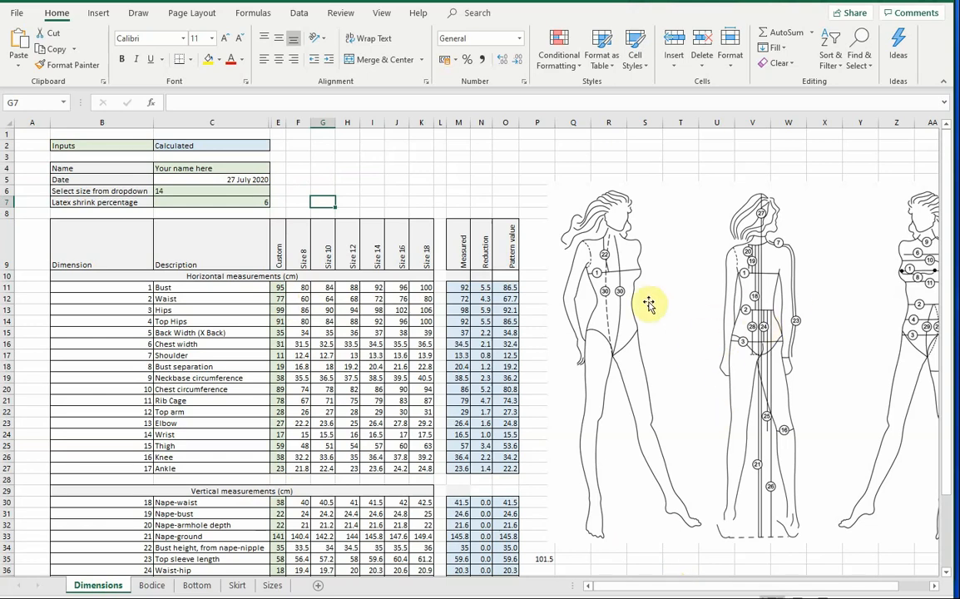
left_click_drag(673, 586, 729, 590)
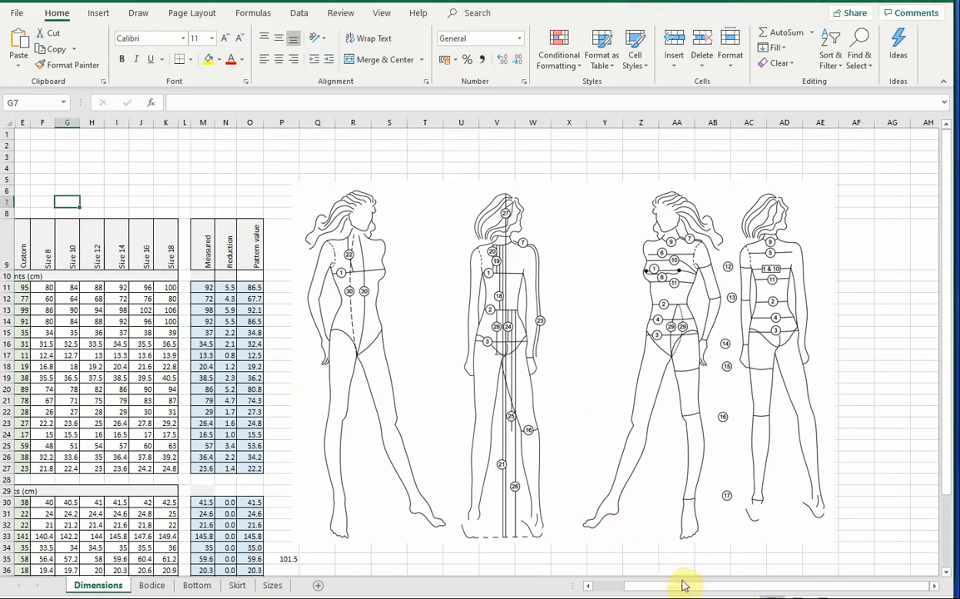
left_click_drag(681, 589, 614, 587)
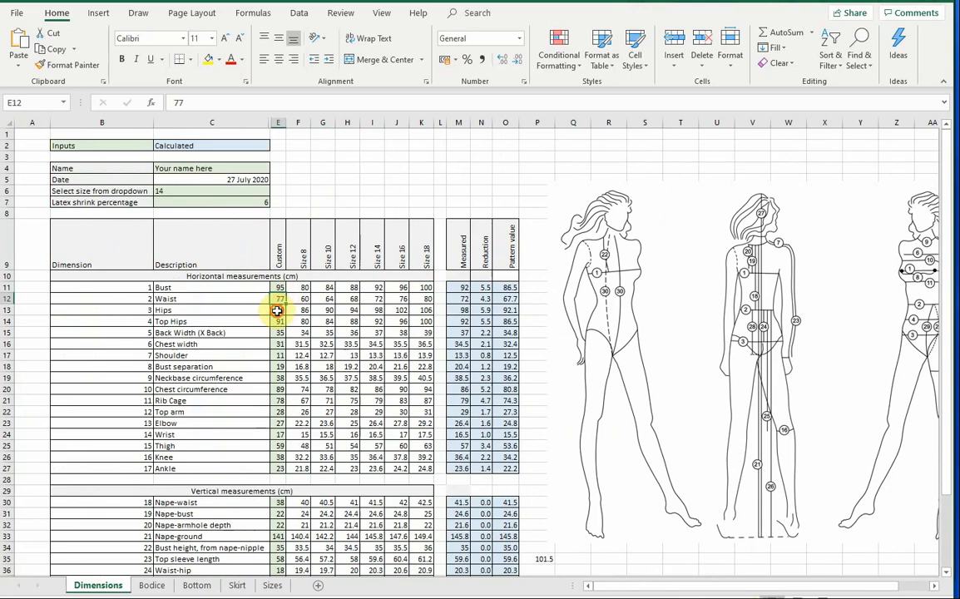
left_click(279, 310)
left_click(279, 322)
left_click(278, 334)
left_click(279, 366)
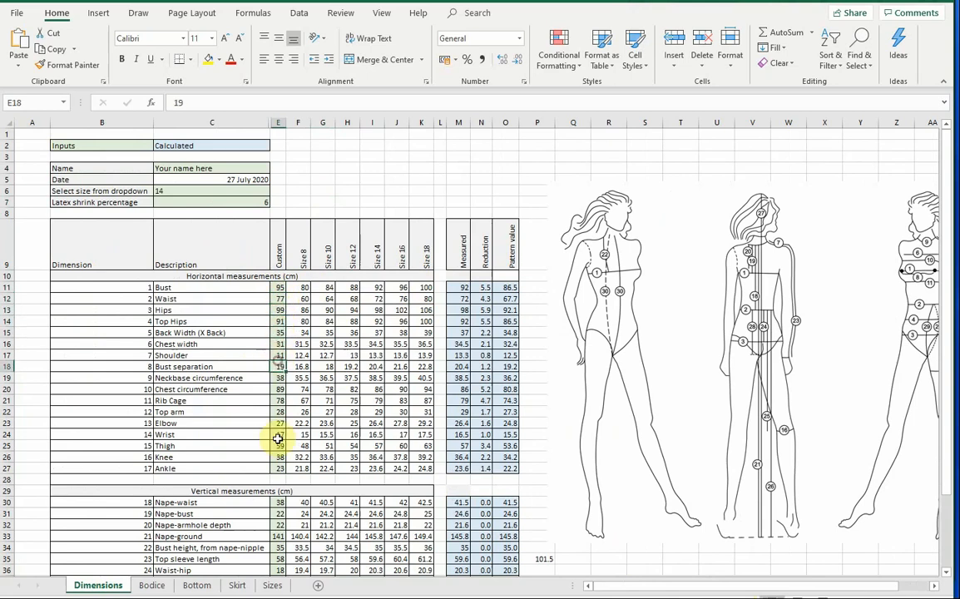
left_click(278, 234)
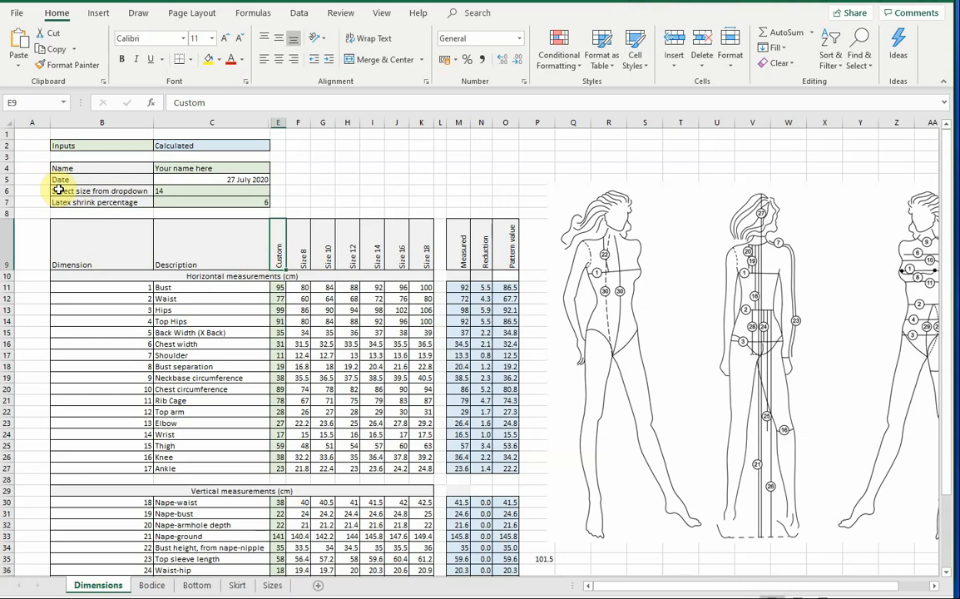
Step: Set the size selection to Custom and select the measured values of the horizontal dimensions
left_click(209, 191)
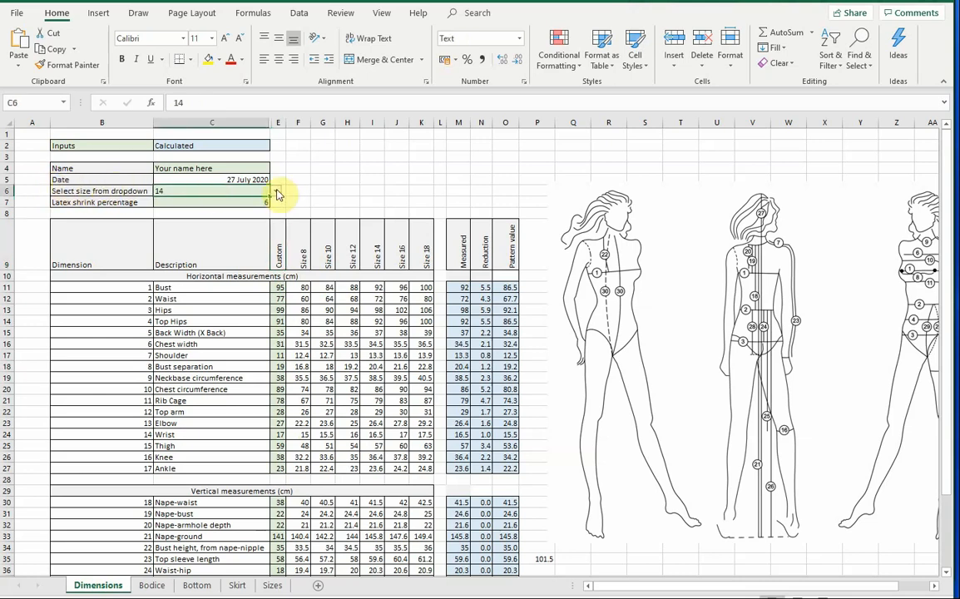
left_click(277, 192)
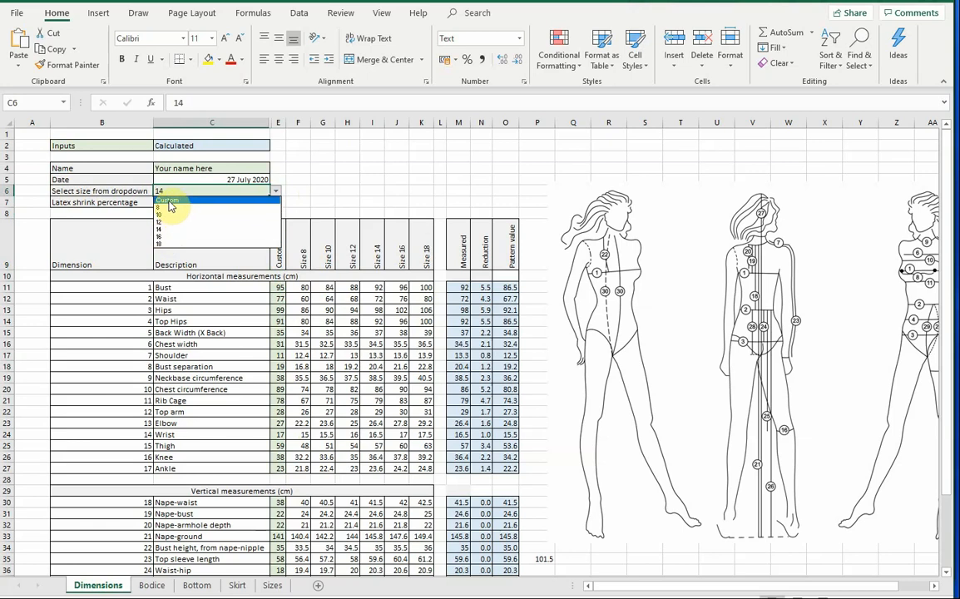
left_click(168, 201)
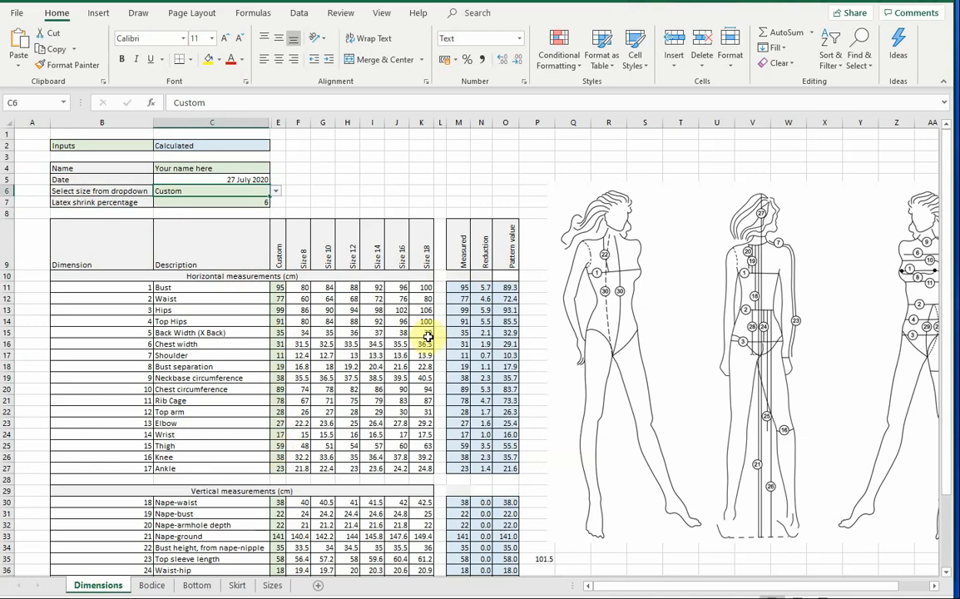
left_click_drag(461, 288, 461, 468)
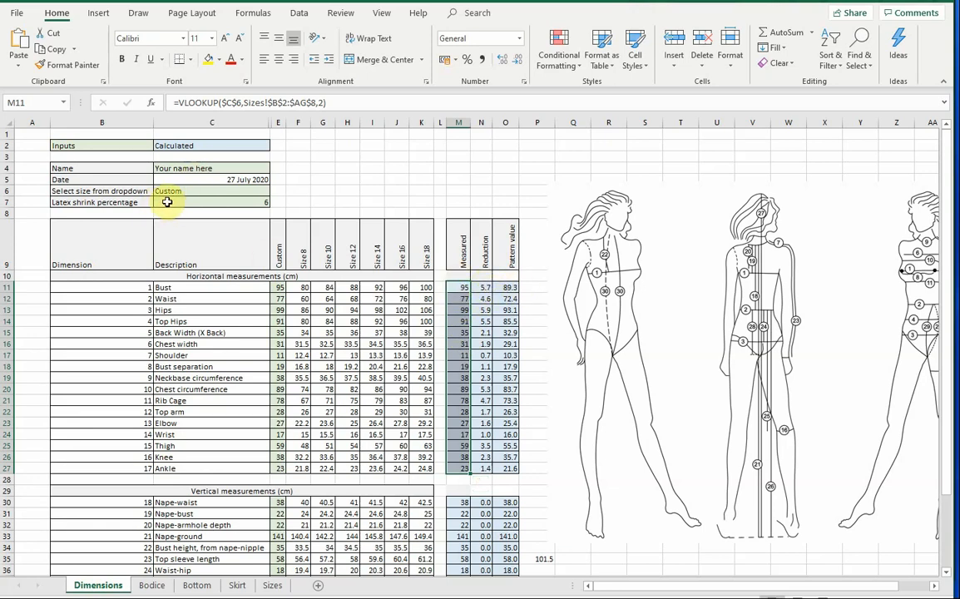
Step: Set the latex shrink percentage to 0
left_click(167, 202)
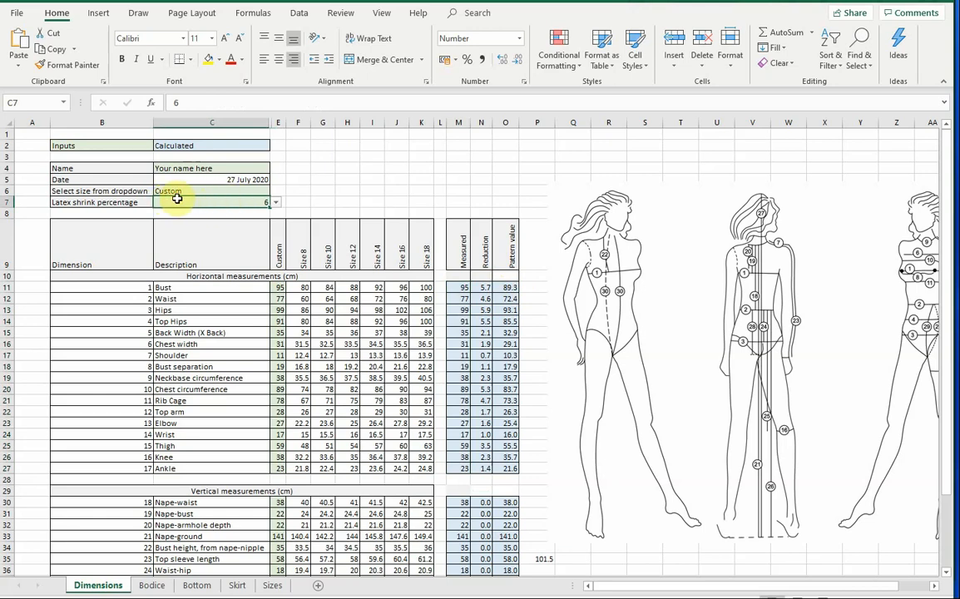
left_click(276, 204)
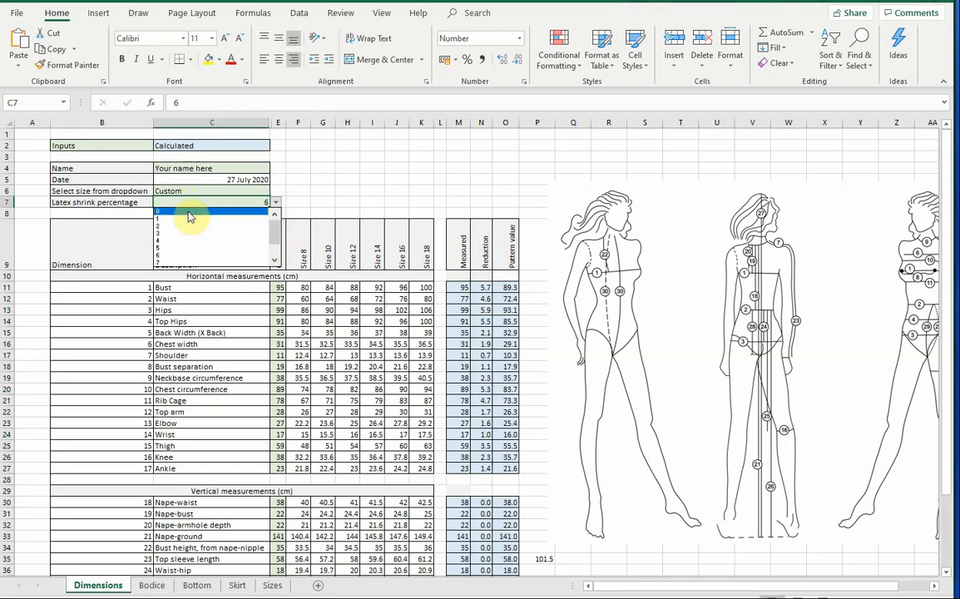
left_click(190, 213)
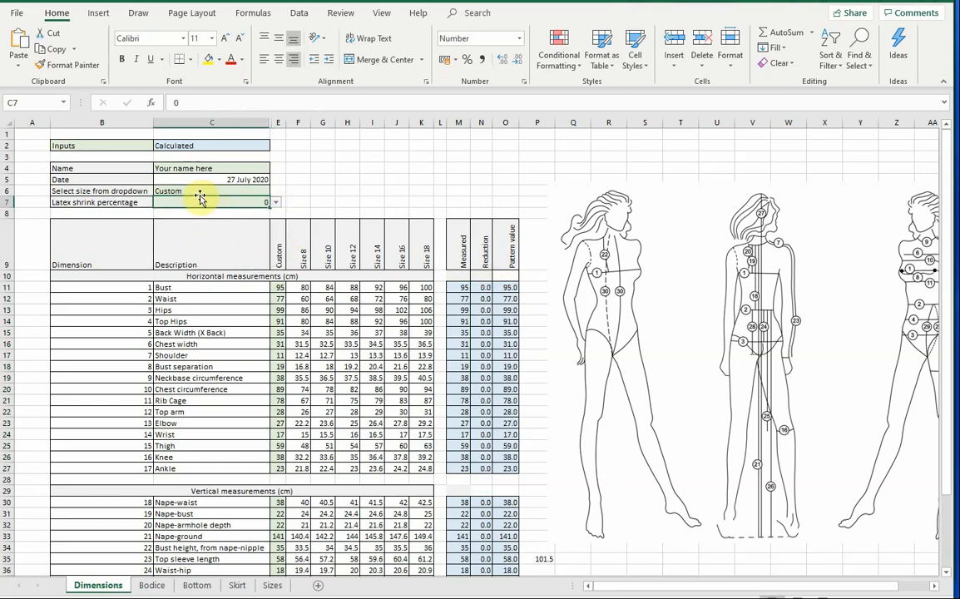
Step: Set the size selection to 14 and the latex shrink percentage to 5
left_click(211, 189)
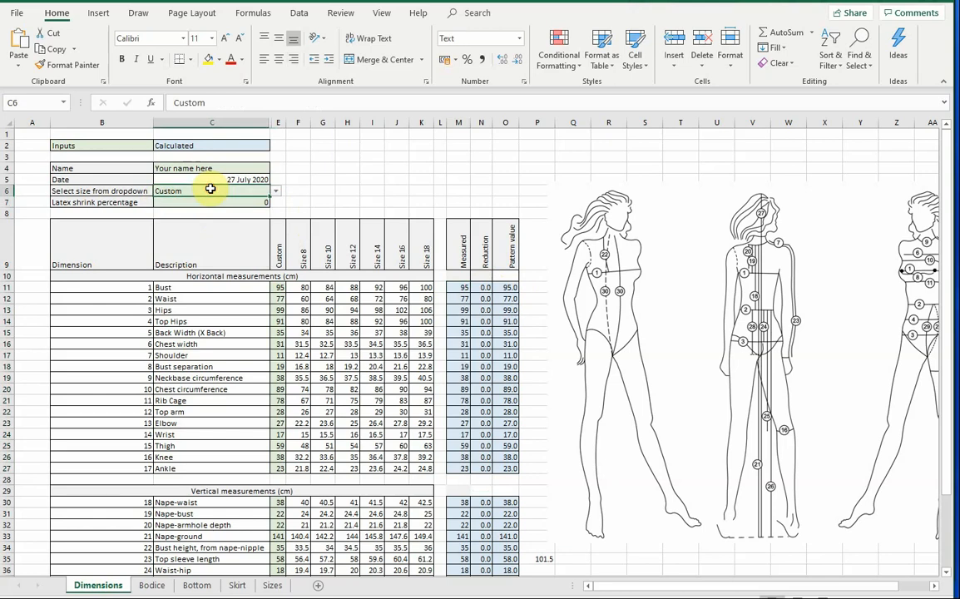
left_click(277, 193)
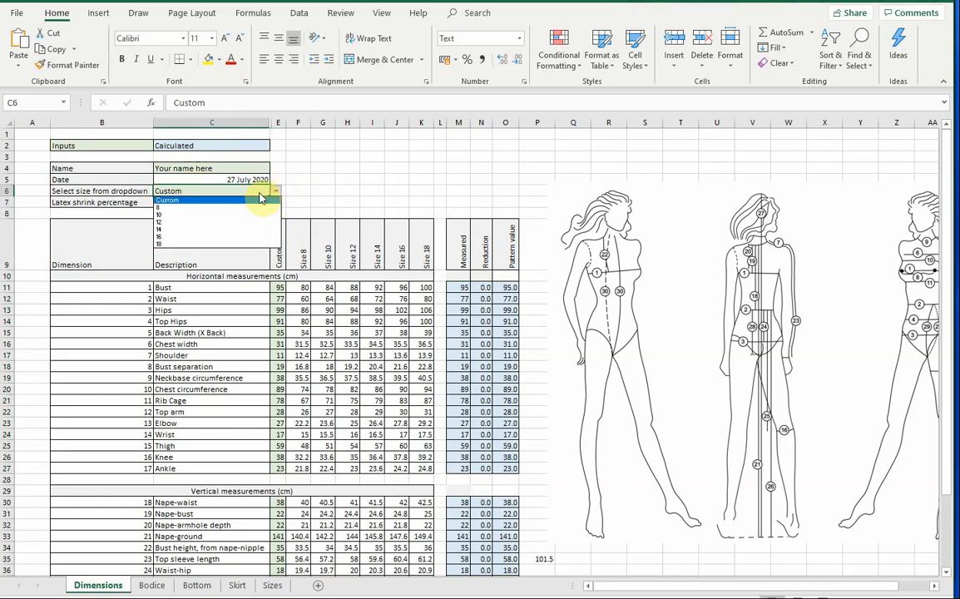
left_click(163, 233)
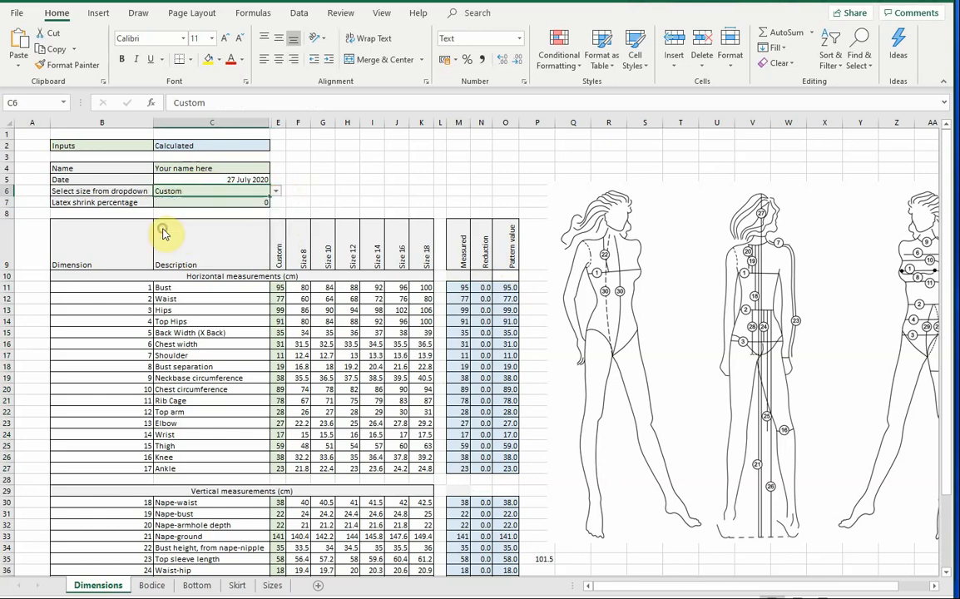
left_click(226, 200)
left_click(275, 202)
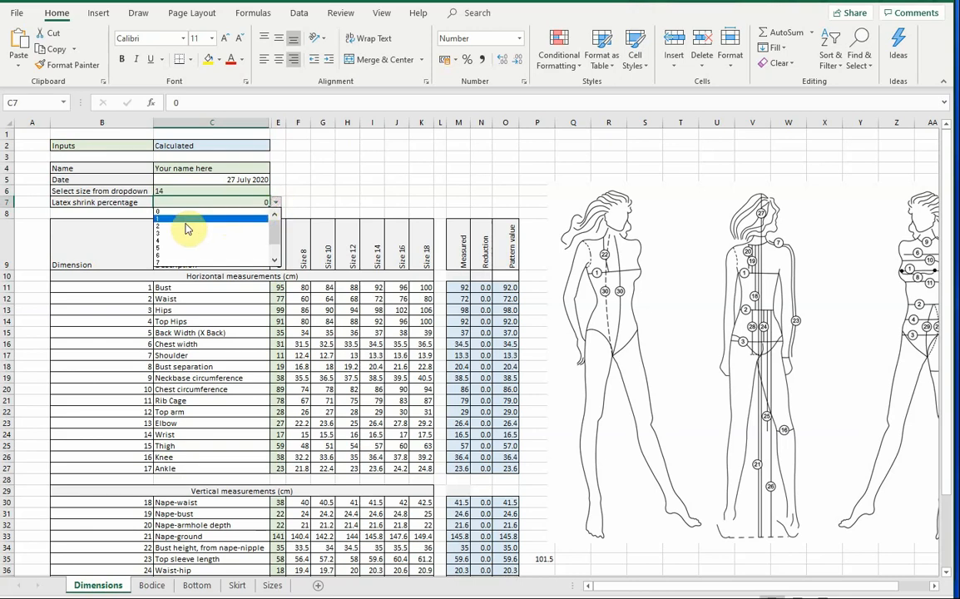
left_click(160, 248)
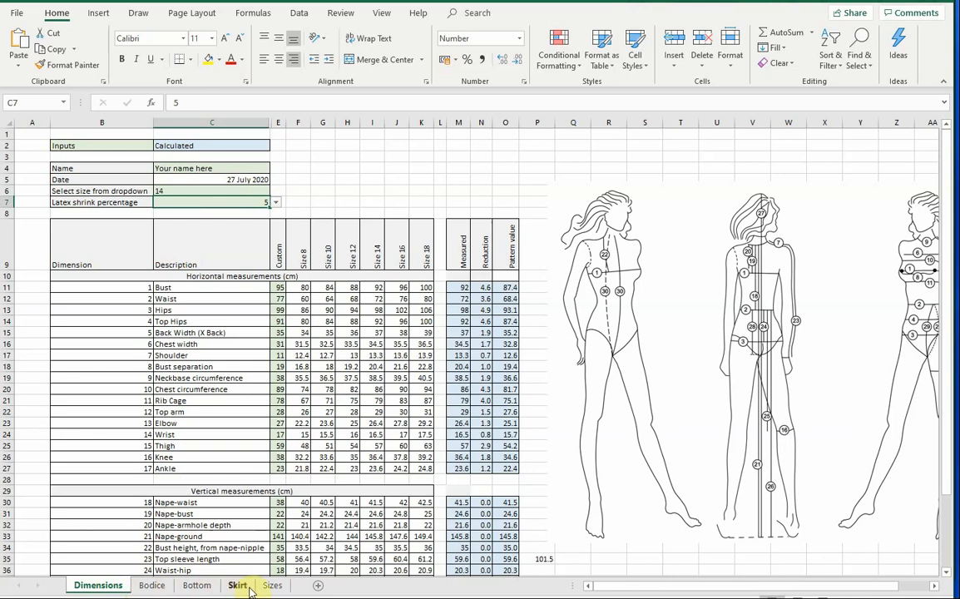
Step: Check the bodice pattern chart and set the size selection on the Dimensions sheet to 12
left_click(152, 586)
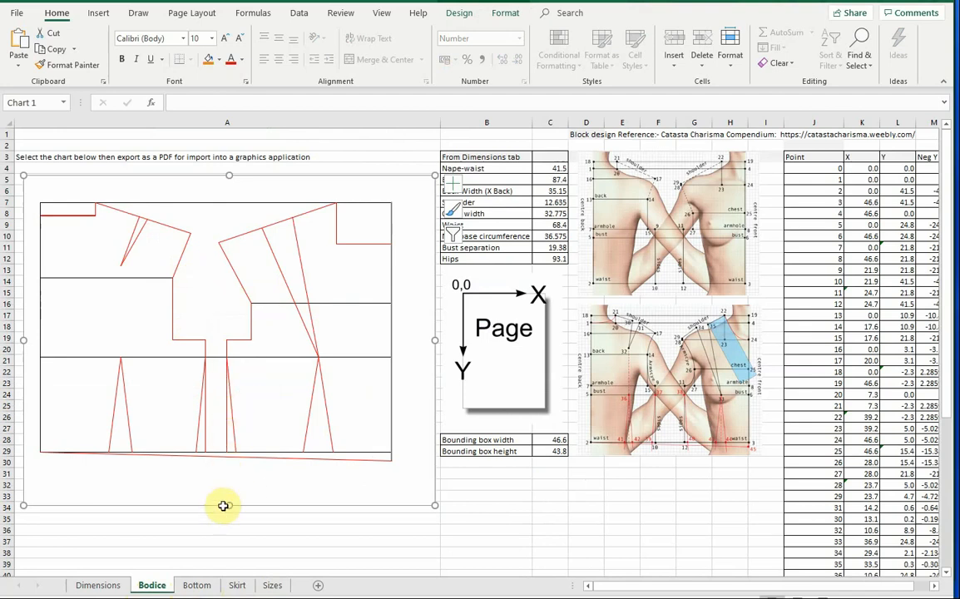
left_click(97, 585)
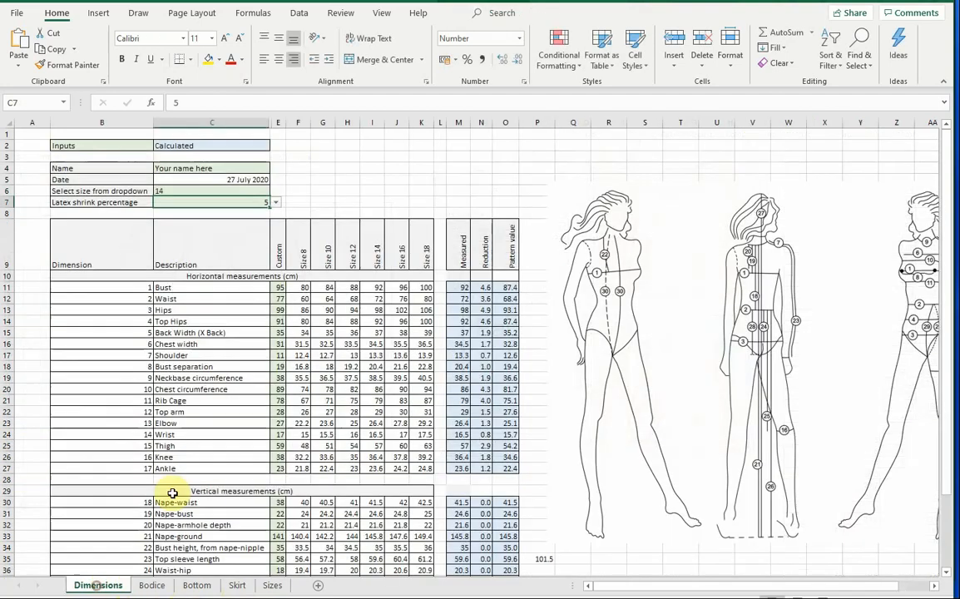
left_click(264, 193)
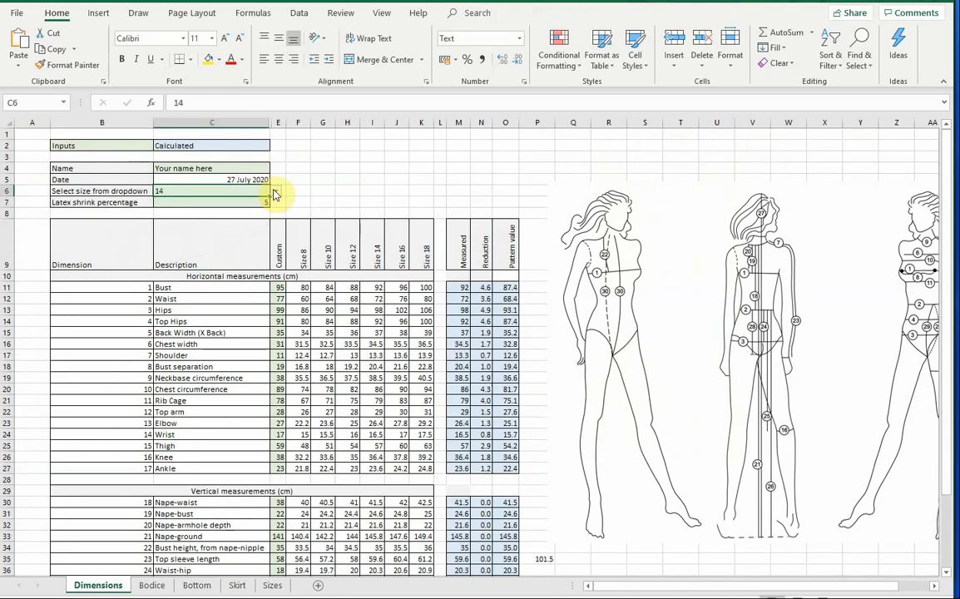
left_click(275, 192)
left_click(163, 225)
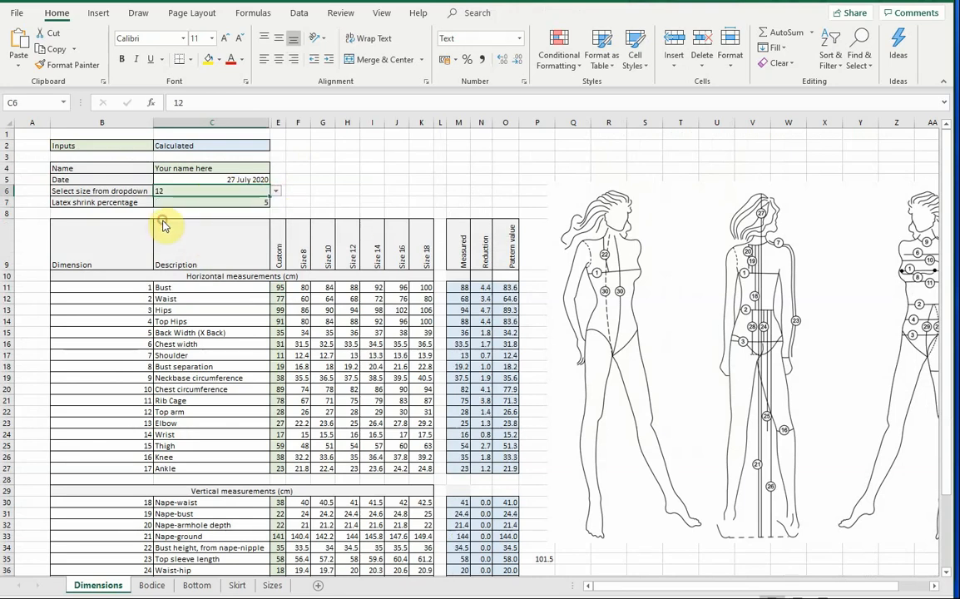
Step: Review the pattern charts, bounding boxes and reference diagrams on the Bodice, Bottom and Skirt sheets
left_click(152, 587)
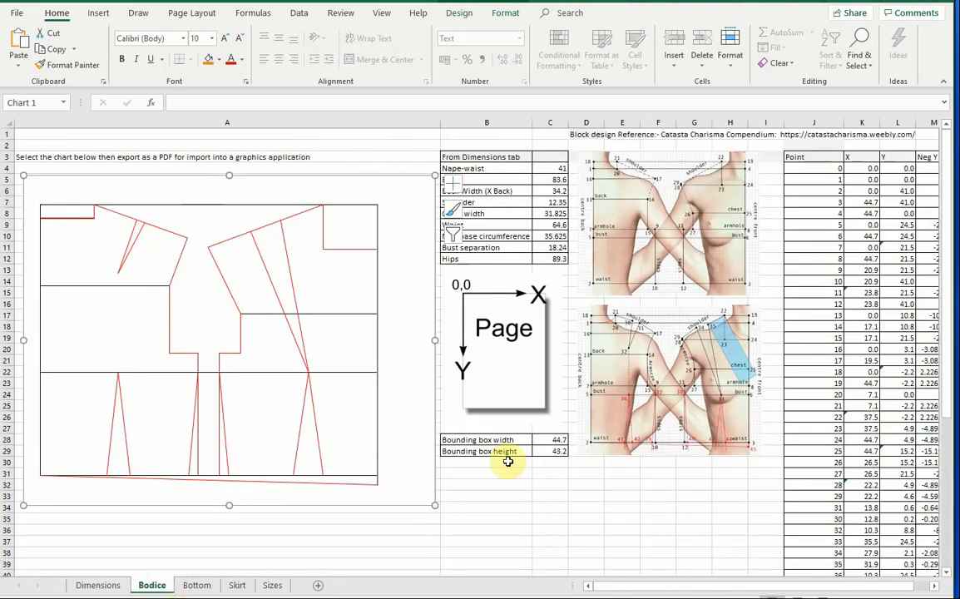
left_click(197, 586)
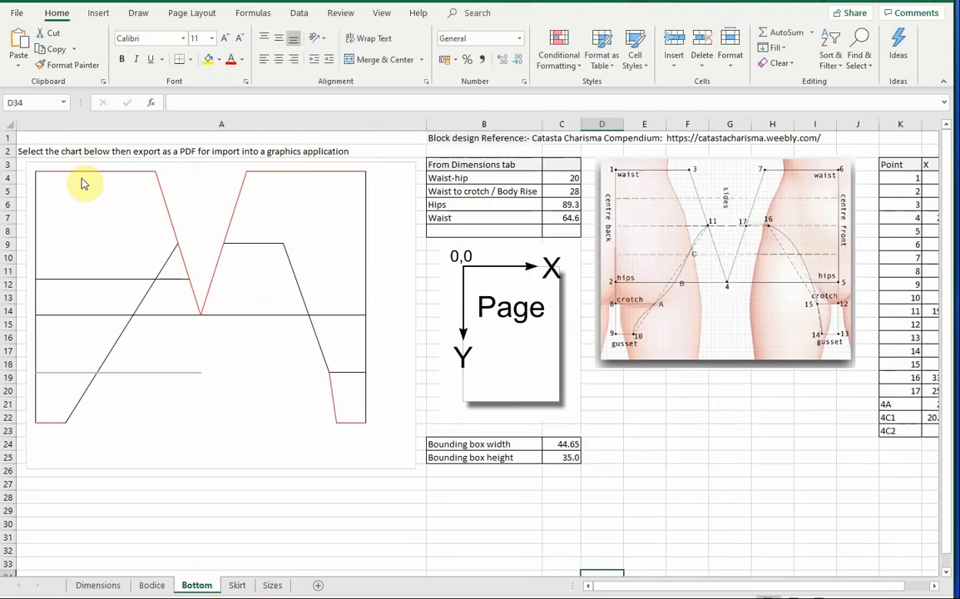
left_click(238, 585)
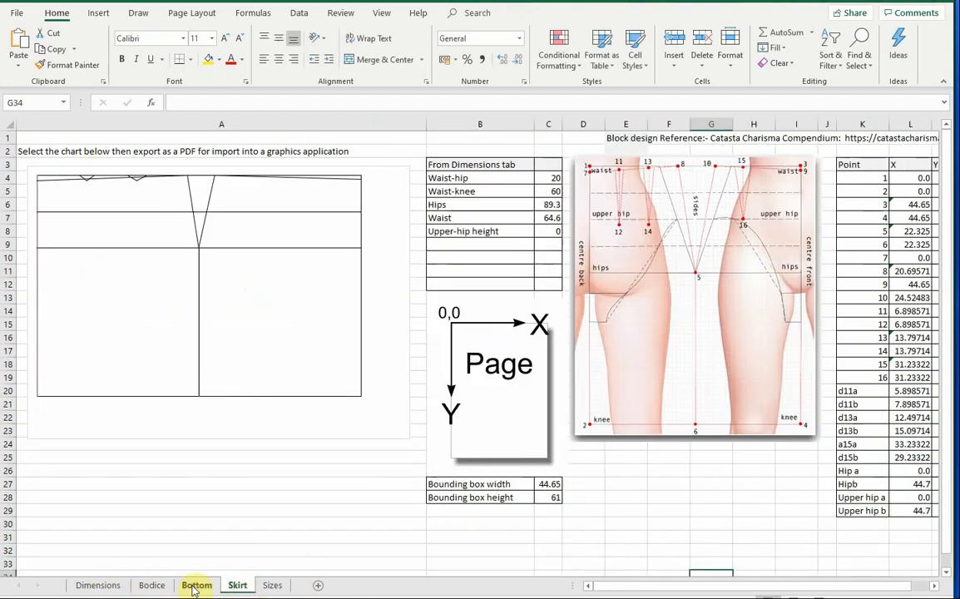
left_click(195, 587)
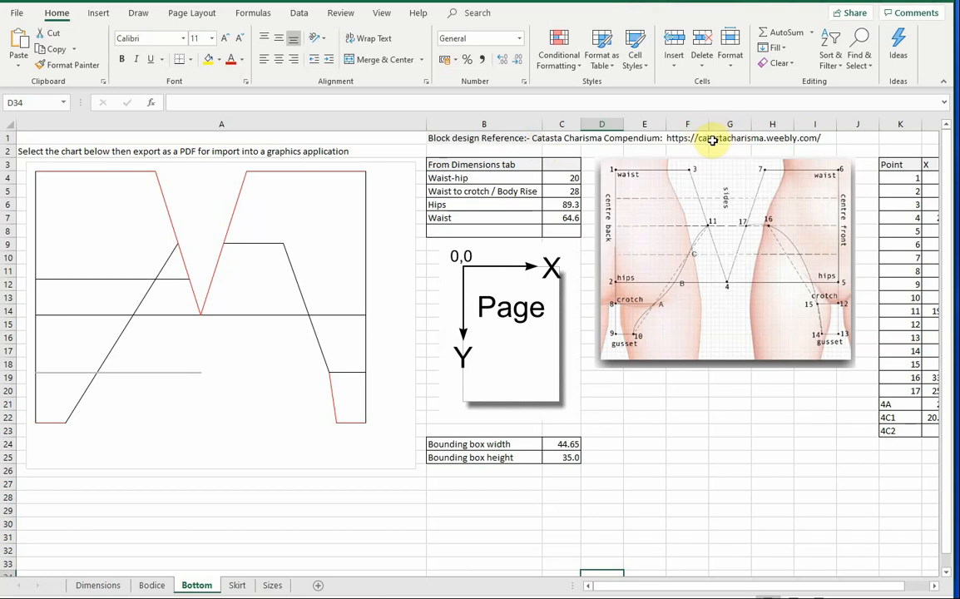
Step: Export the selected bodice chart as a PDF named "tempppppp" in the Blocks folder
left_click(152, 585)
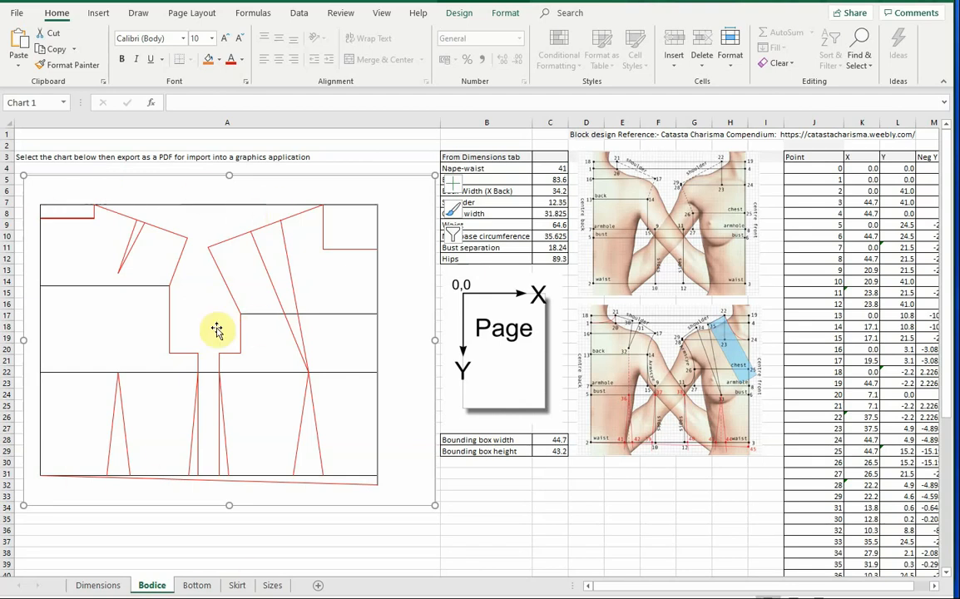
left_click(17, 13)
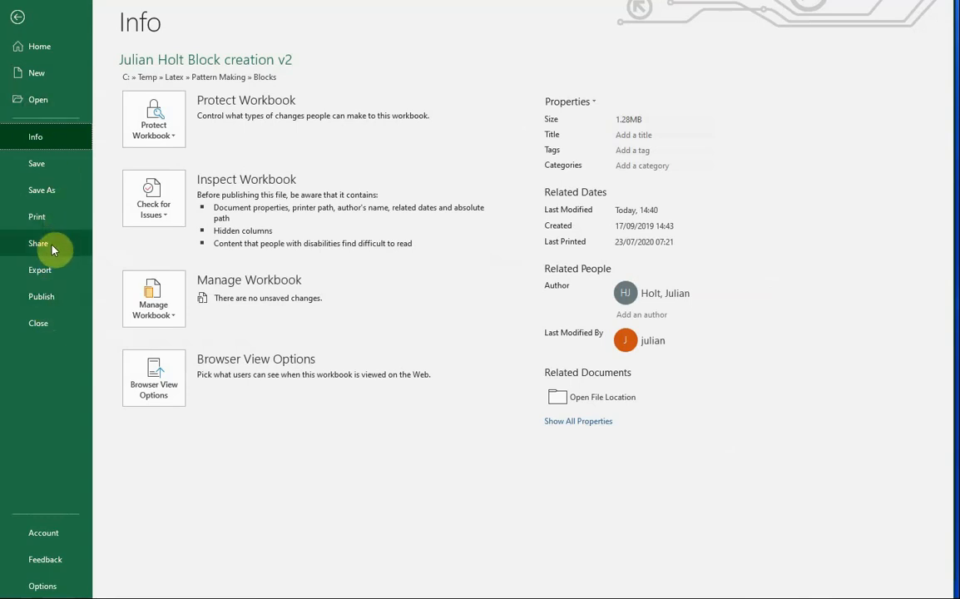
left_click(42, 272)
left_click(383, 151)
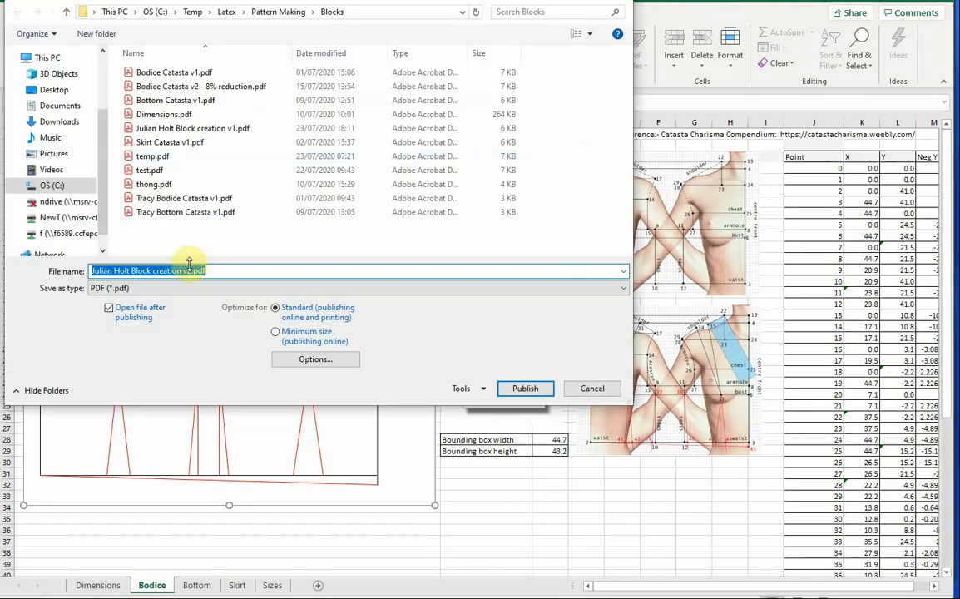
type("tem")
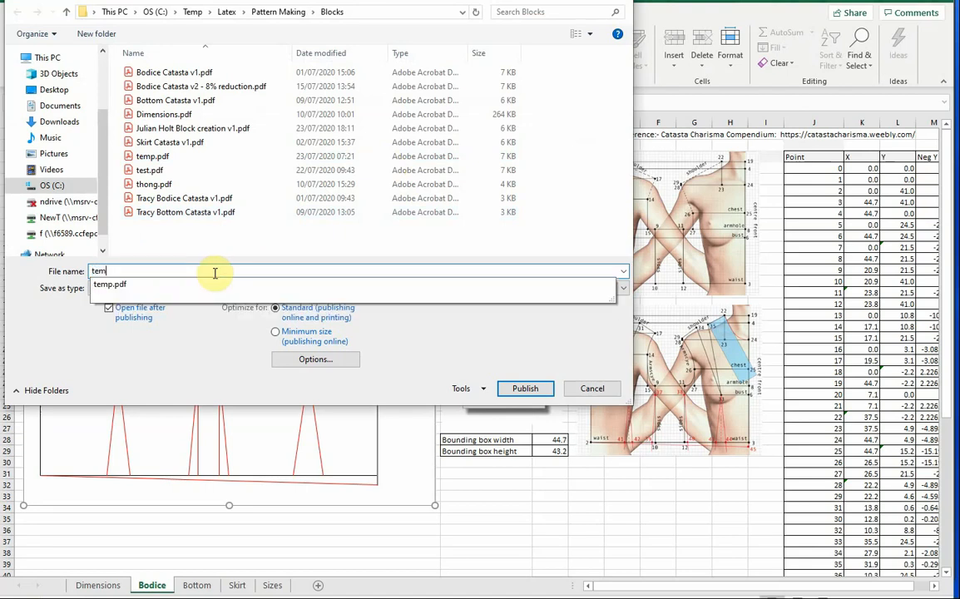
type("pppppp")
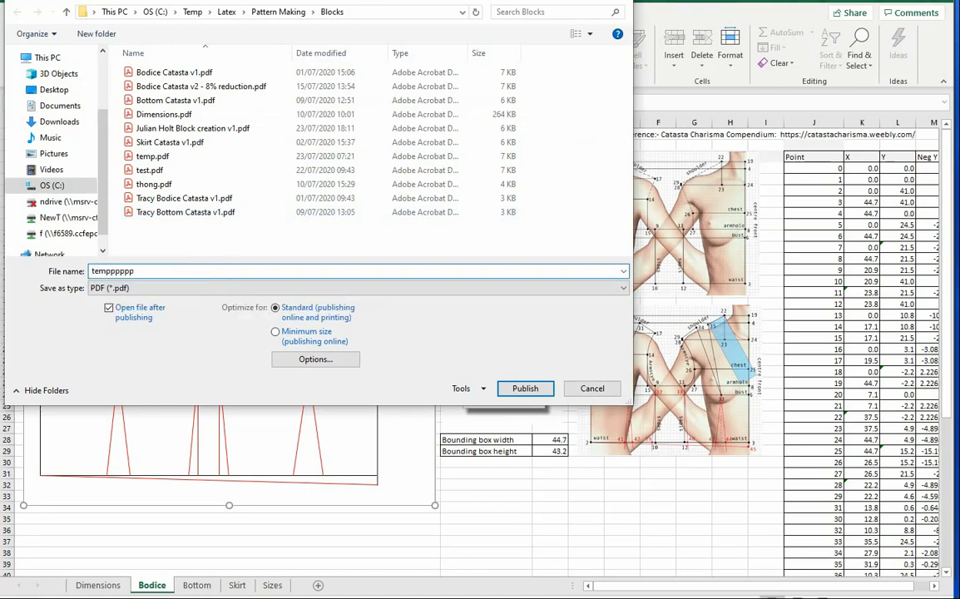
key("Return")
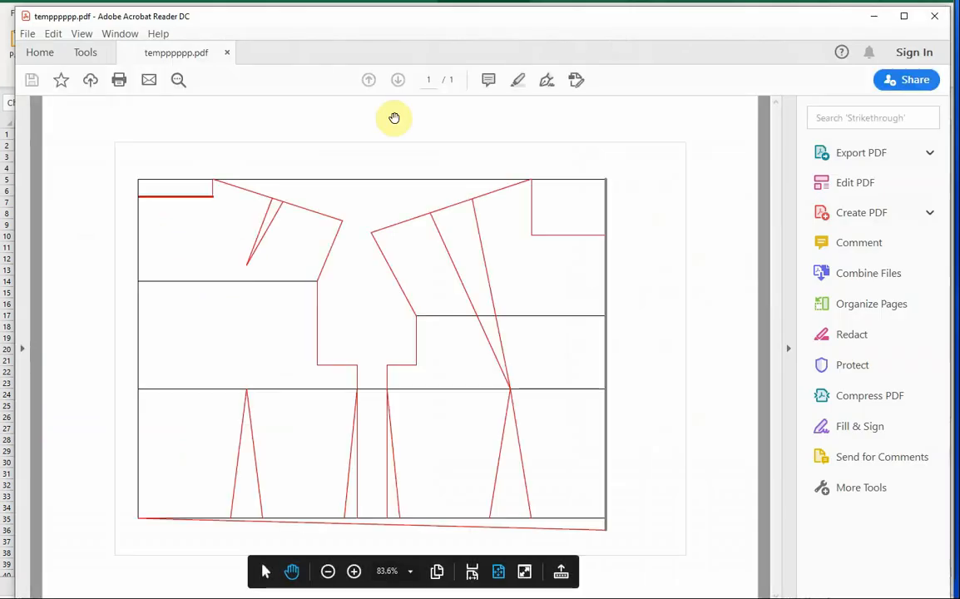
Step: Look over the exported bodice PDF in Adobe Acrobat Reader and return to the Excel workbook
left_click_drag(359, 26, 373, 6)
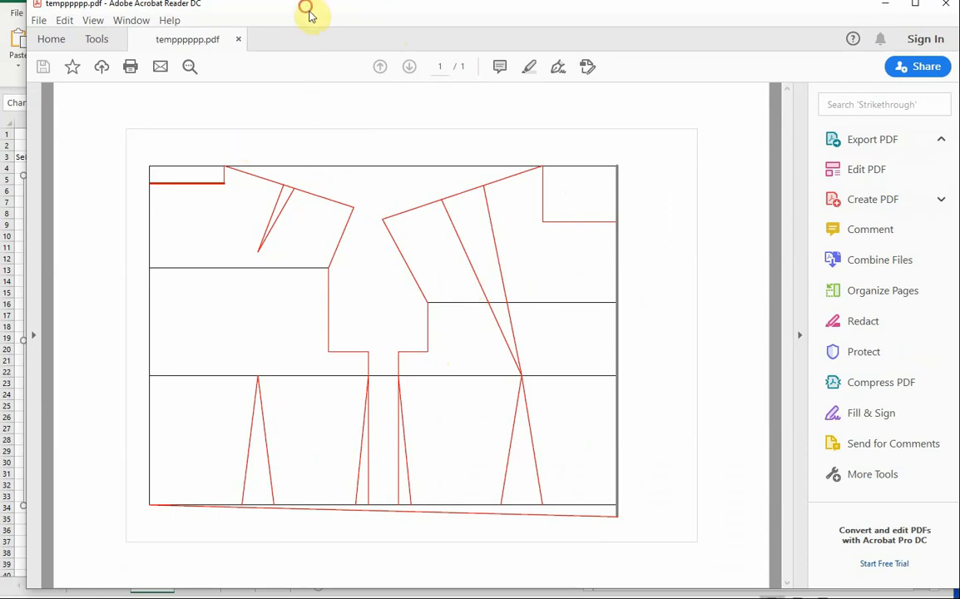
left_click_drag(311, 13, 324, 31)
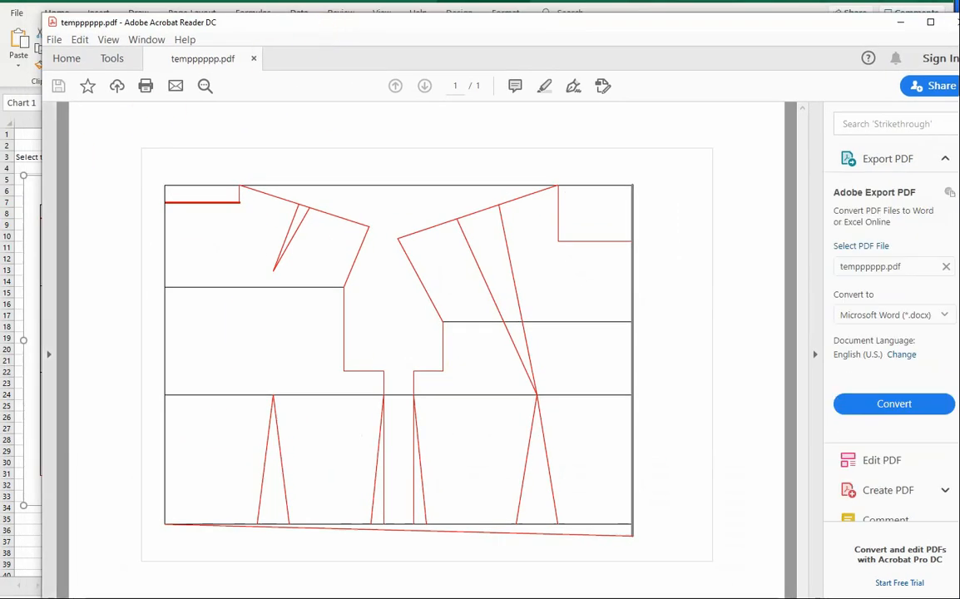
left_click_drag(0, 287, 0, 258)
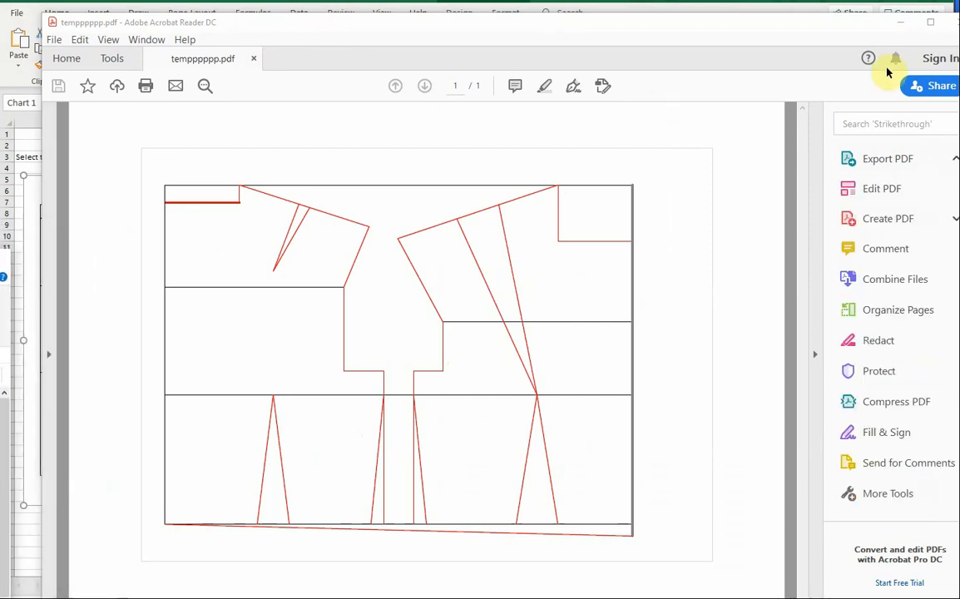
left_click(840, 10)
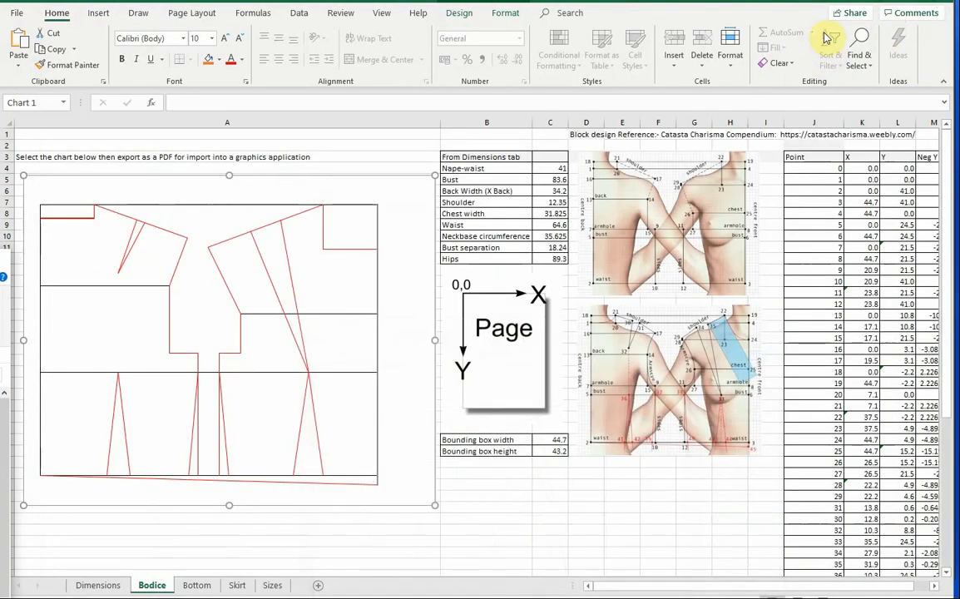
Step: Switch to Xara Designer Pro X and import the exported bodice PDF into the blank Untitled10 document
mouse_move(447, 598)
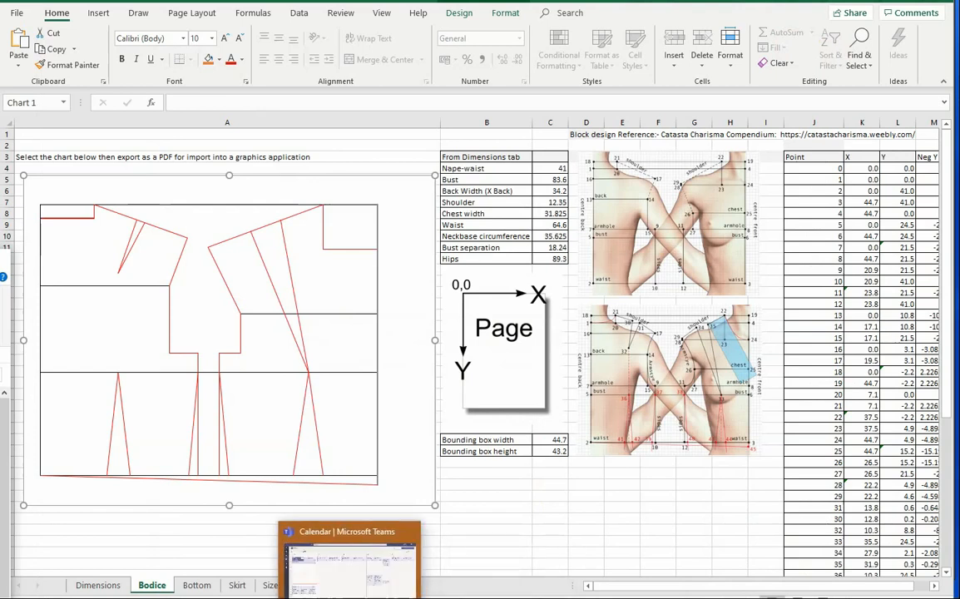
left_click(337, 598)
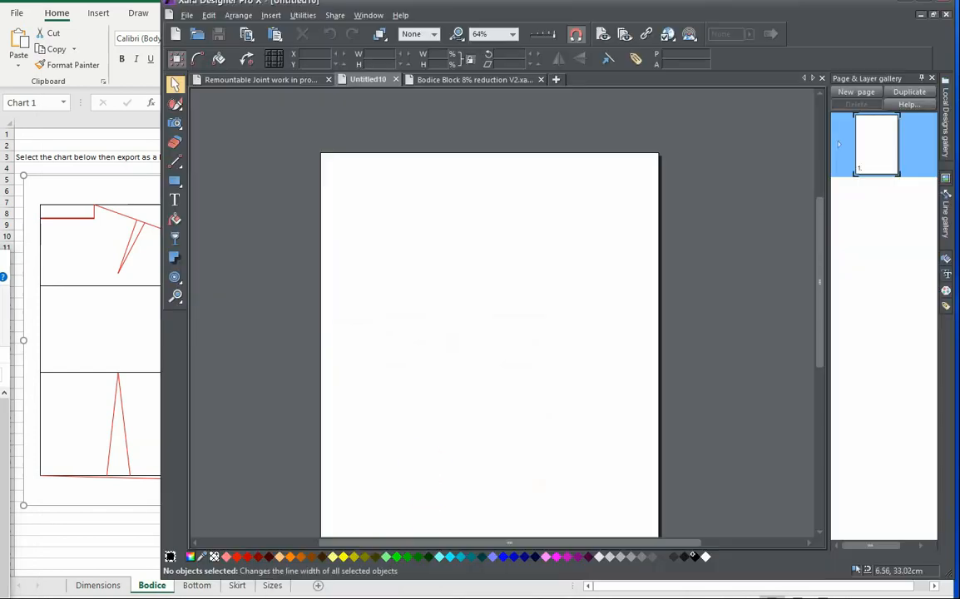
left_click_drag(473, 10, 333, 23)
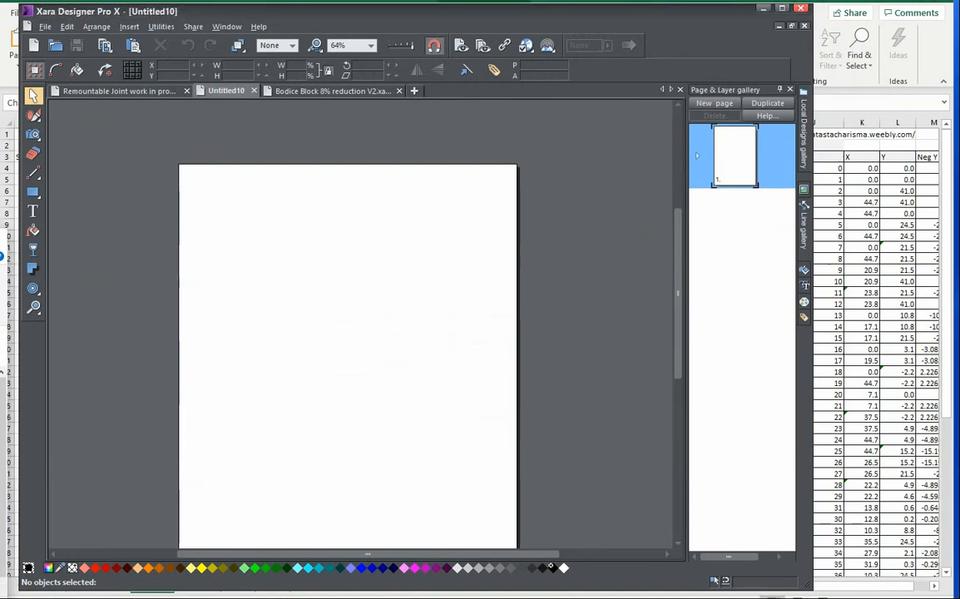
left_click_drag(110, 384, 303, 330)
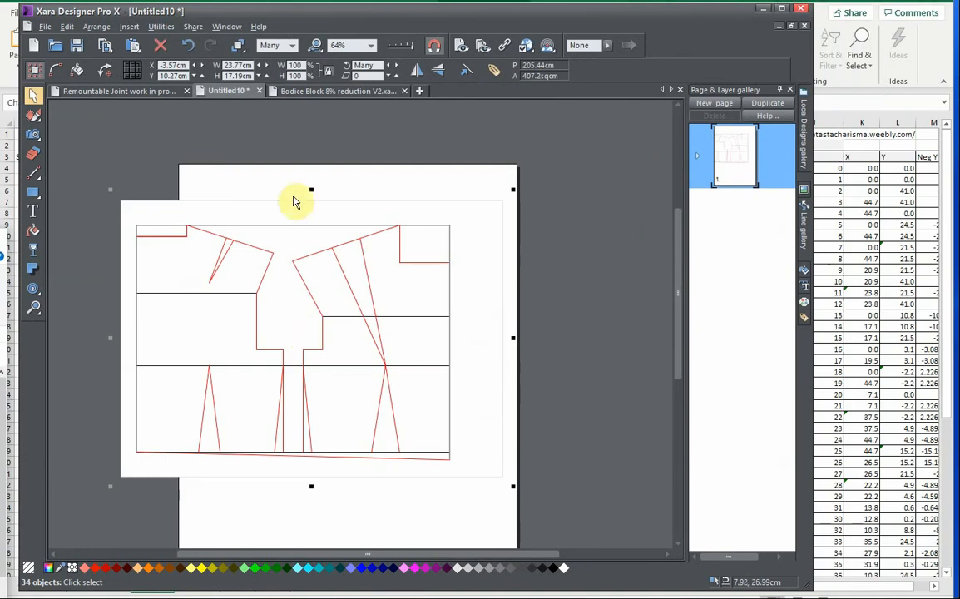
Step: Move the imported bodice drawing off the page onto the empty pasteboard beside it and deselect it
mouse_move(291, 218)
left_mouse_down()
mouse_move(360, 198)
mouse_move(336, 215)
mouse_move(299, 215)
left_mouse_up()
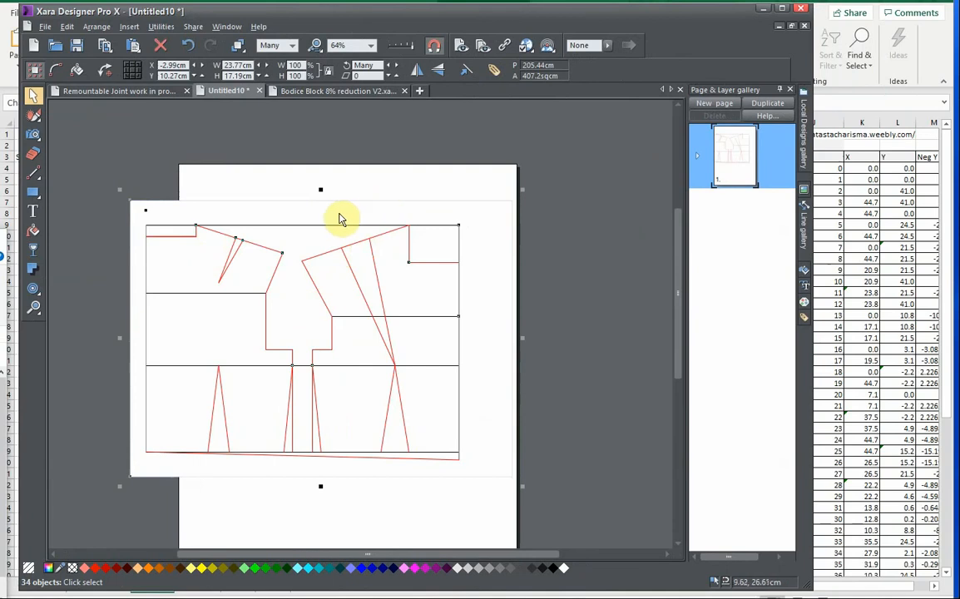
mouse_move(340, 213)
left_mouse_down()
mouse_move(440, 200)
mouse_move(353, 205)
mouse_move(223, 179)
left_mouse_up()
scroll(444, 205, "down", 3)
left_click(242, 399)
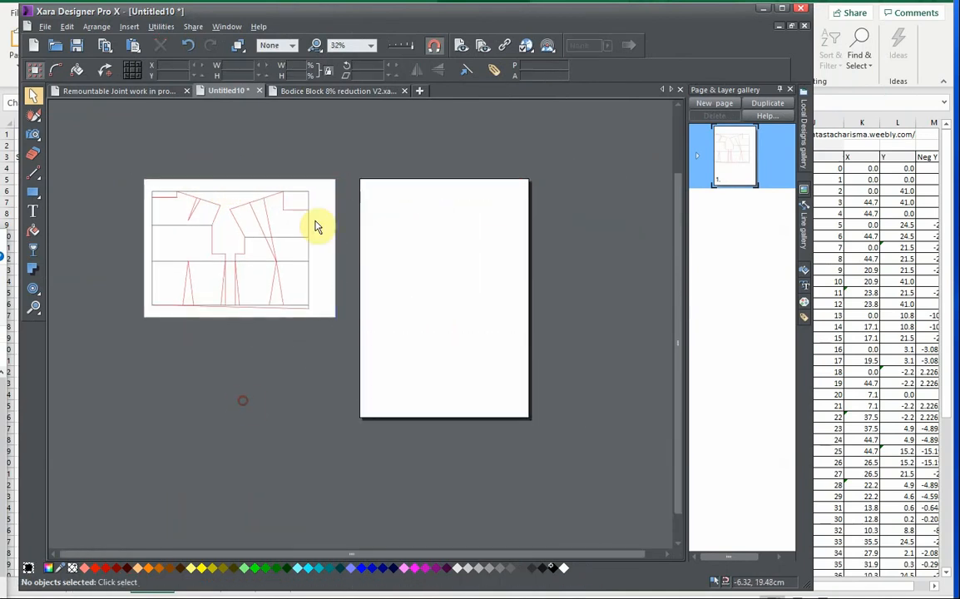
Step: Delete the white background rectangle and the clipped outer frame from the imported bodice drawing
mouse_move(290, 190)
left_mouse_down()
mouse_move(321, 213)
mouse_move(279, 366)
left_mouse_up()
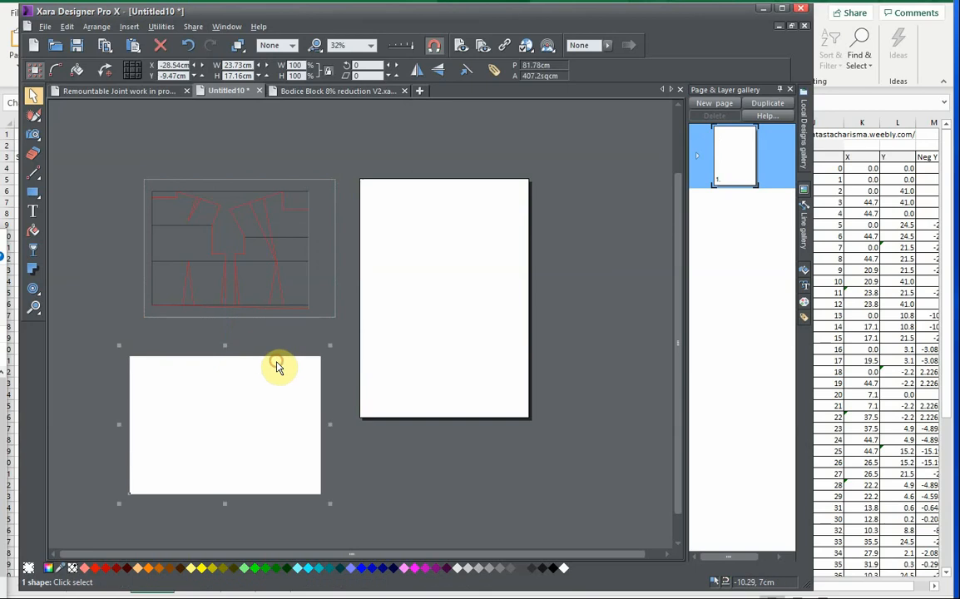
key("Delete")
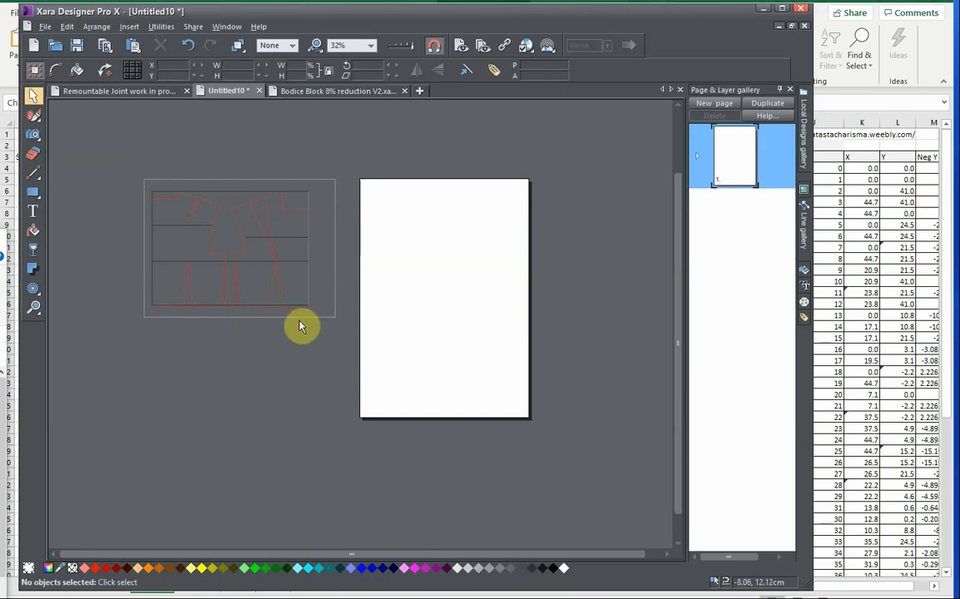
left_click(301, 323)
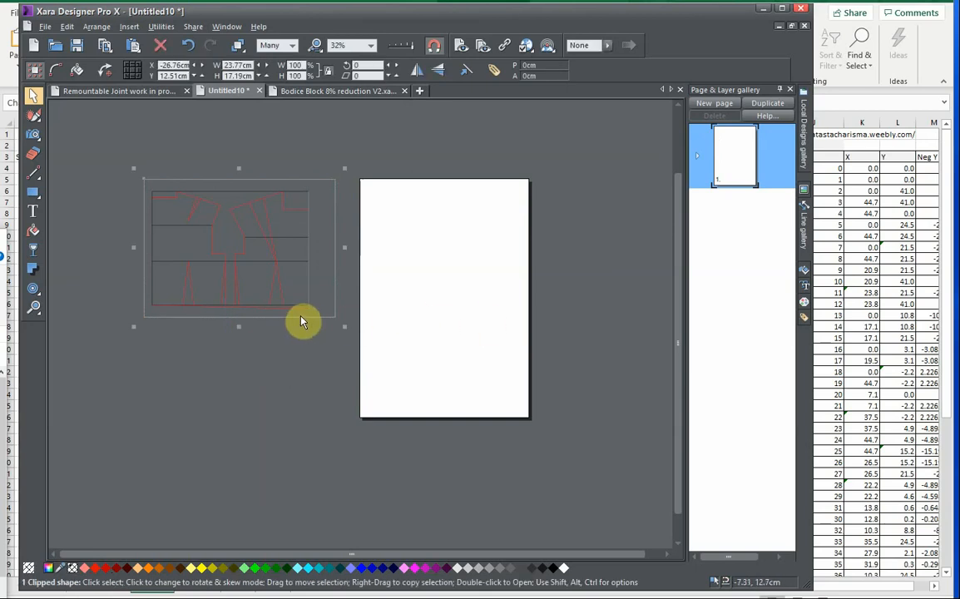
key("Escape")
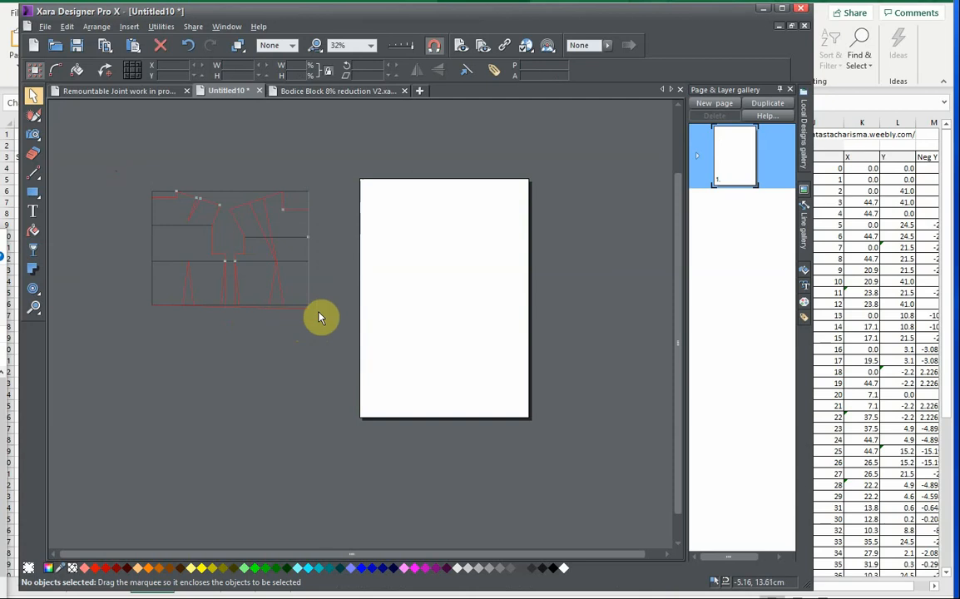
Step: Select all remaining lines of the bodice drawing and group them into one object
left_click_drag(327, 334, 326, 332)
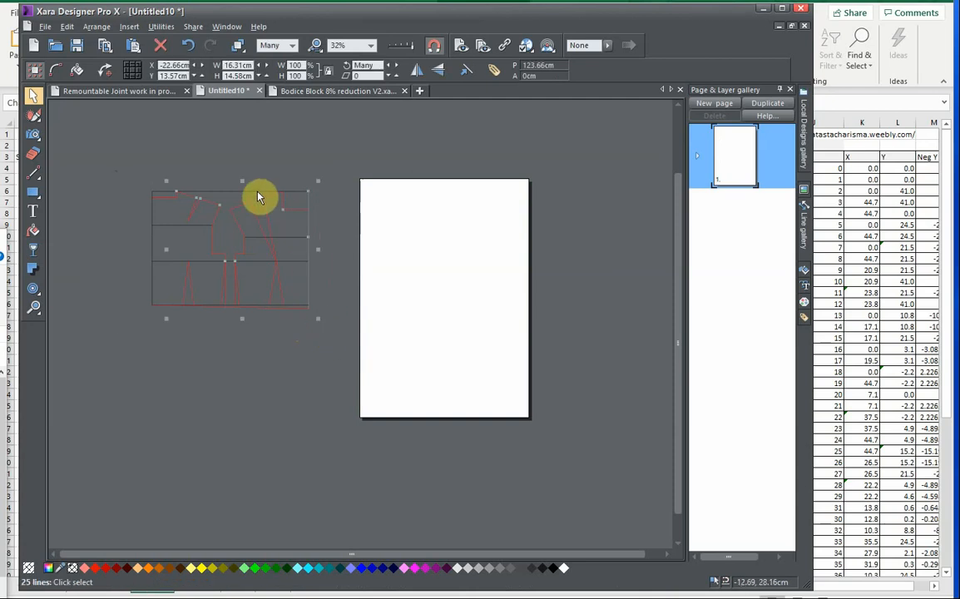
right_click(258, 195)
left_click(172, 422)
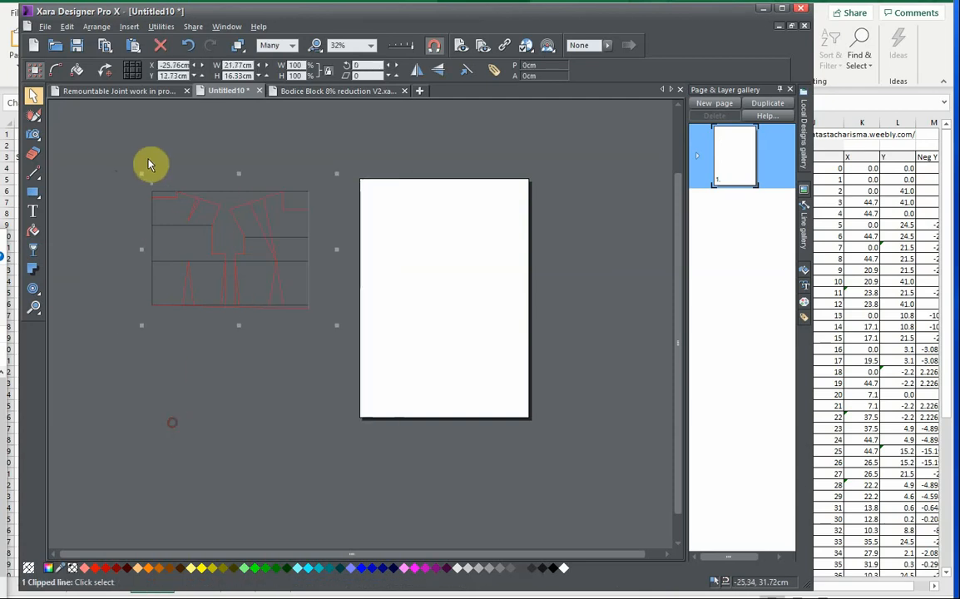
left_click(88, 237)
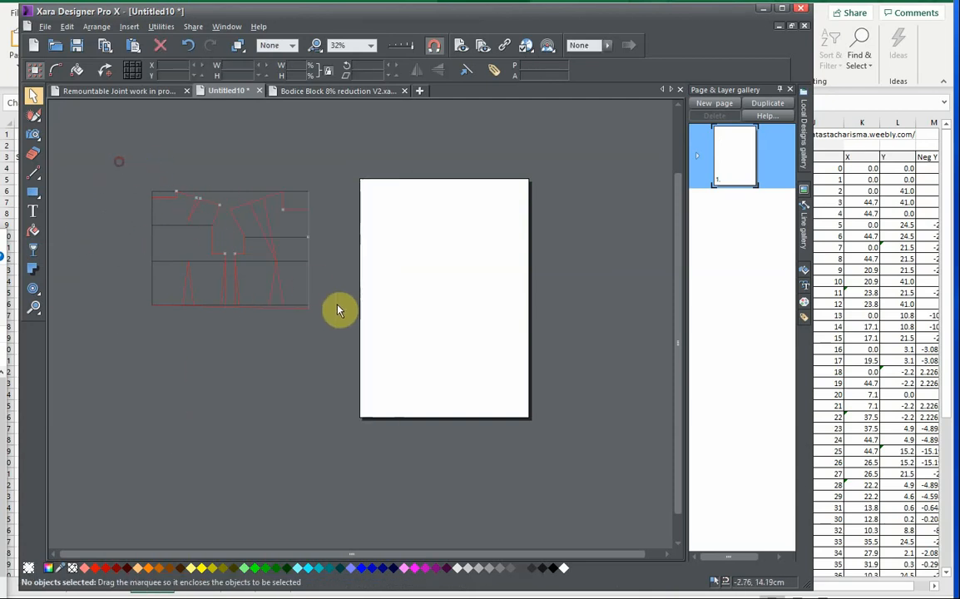
left_click_drag(327, 342, 327, 342)
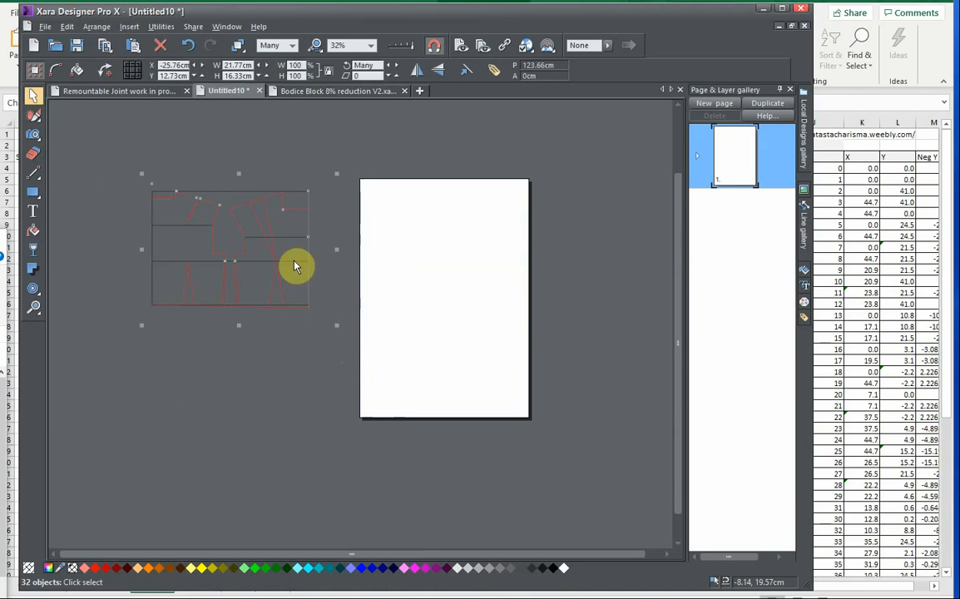
right_click(295, 264)
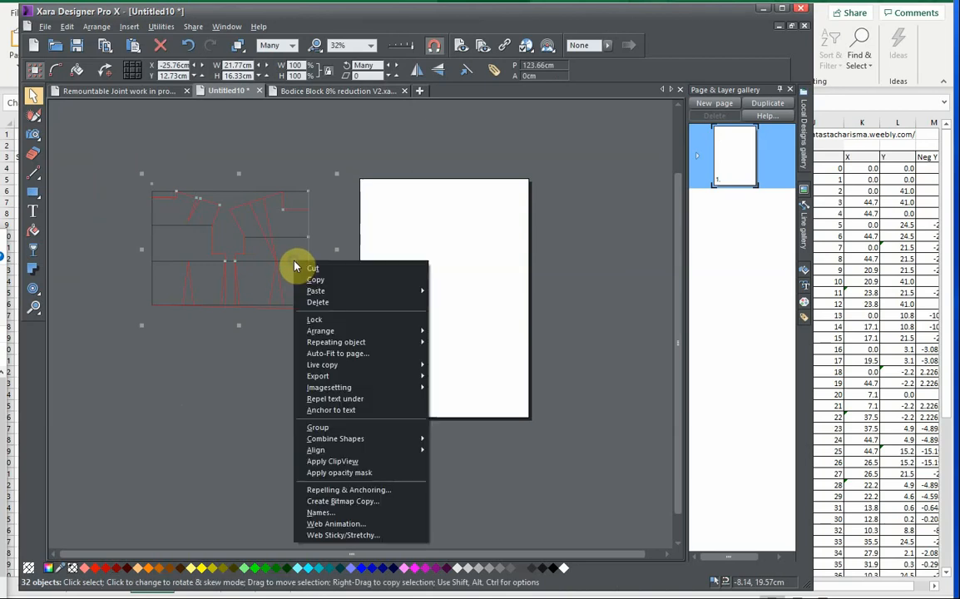
left_click(311, 428)
Step: Move the grouped bodice block onto the page, flush with the page's left edge, and deselect it
left_click_drag(217, 197, 421, 234)
left_click_drag(502, 268, 386, 271)
scroll(391, 283, "up", 1)
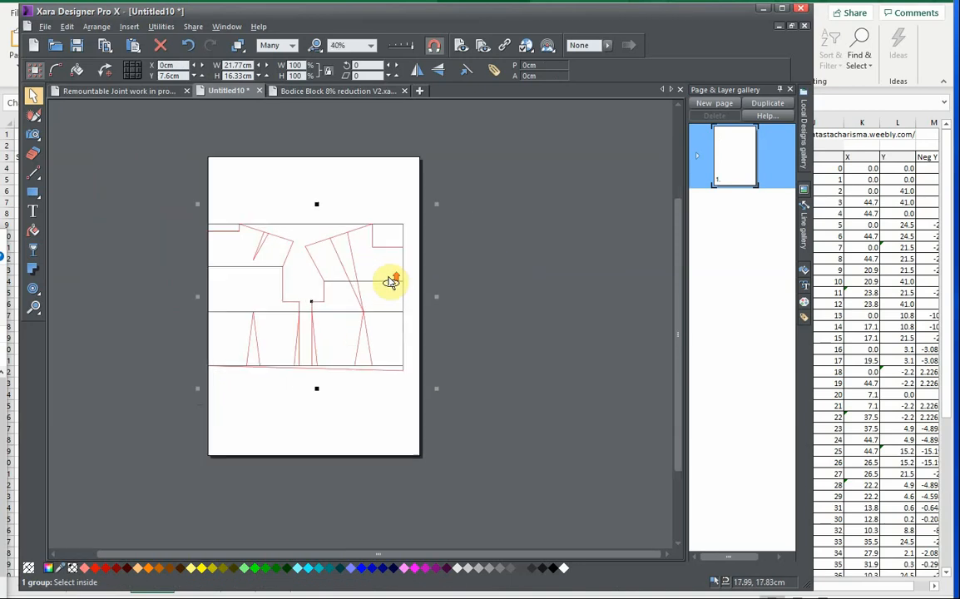
scroll(389, 281, "up", 1)
scroll(389, 281, "down", 1)
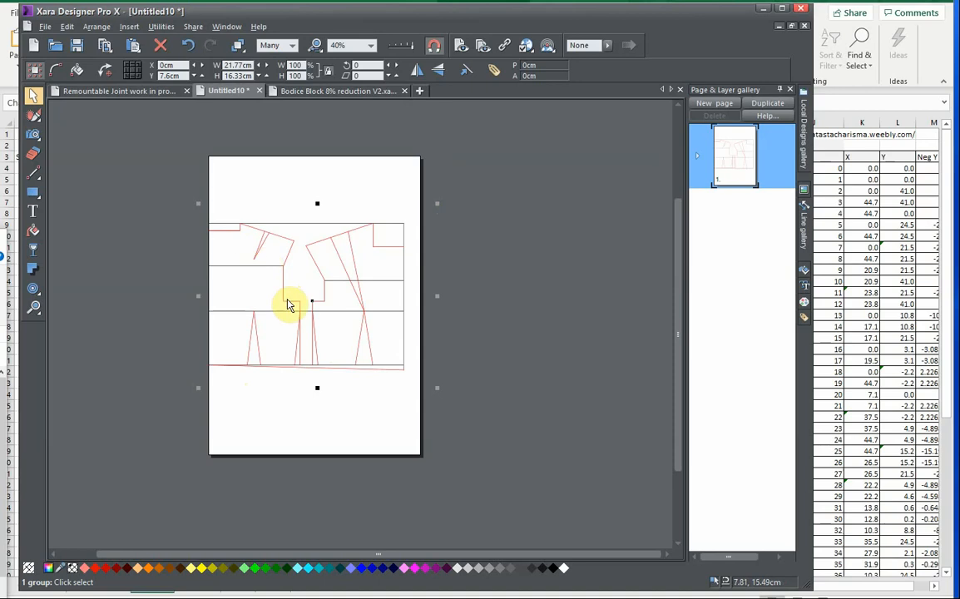
left_click(350, 183)
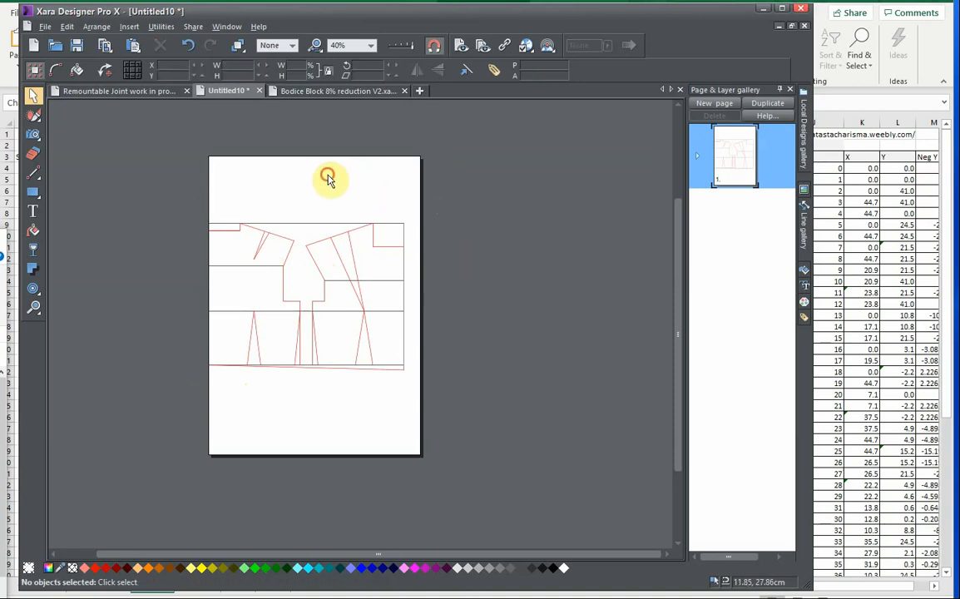
Step: Set the document's paper size to Custom and unlock the page size
left_click(45, 25)
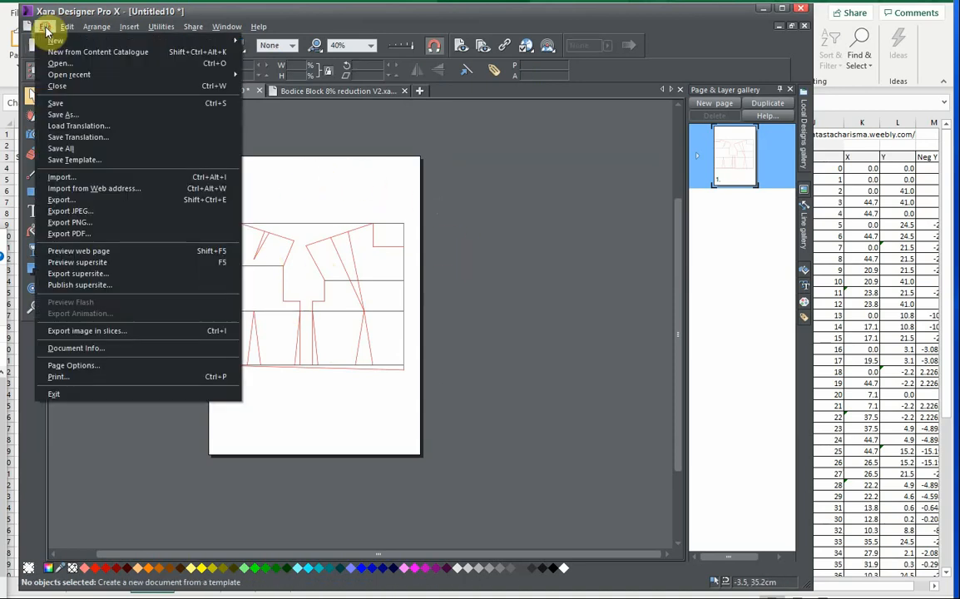
left_click(87, 367)
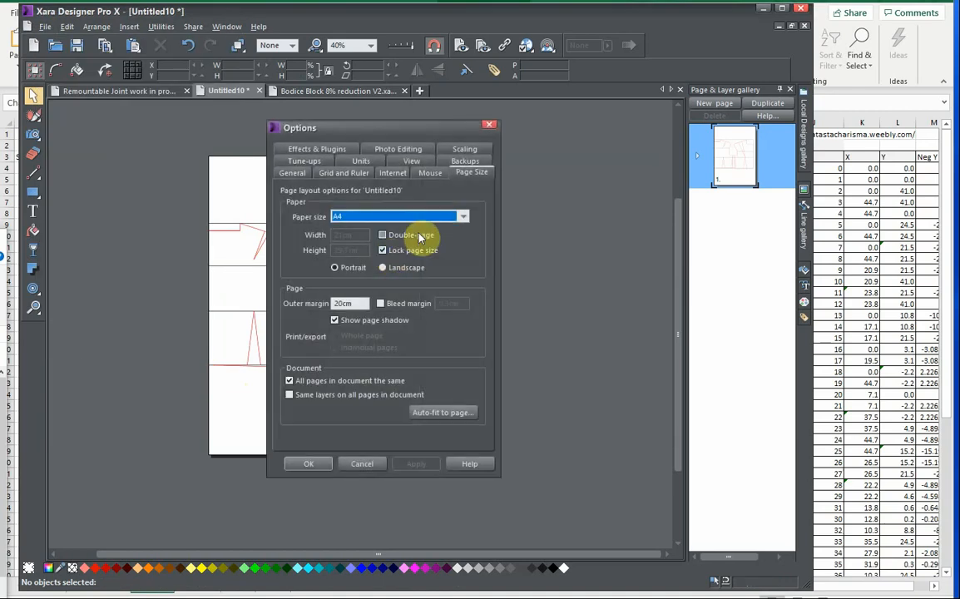
left_click(466, 217)
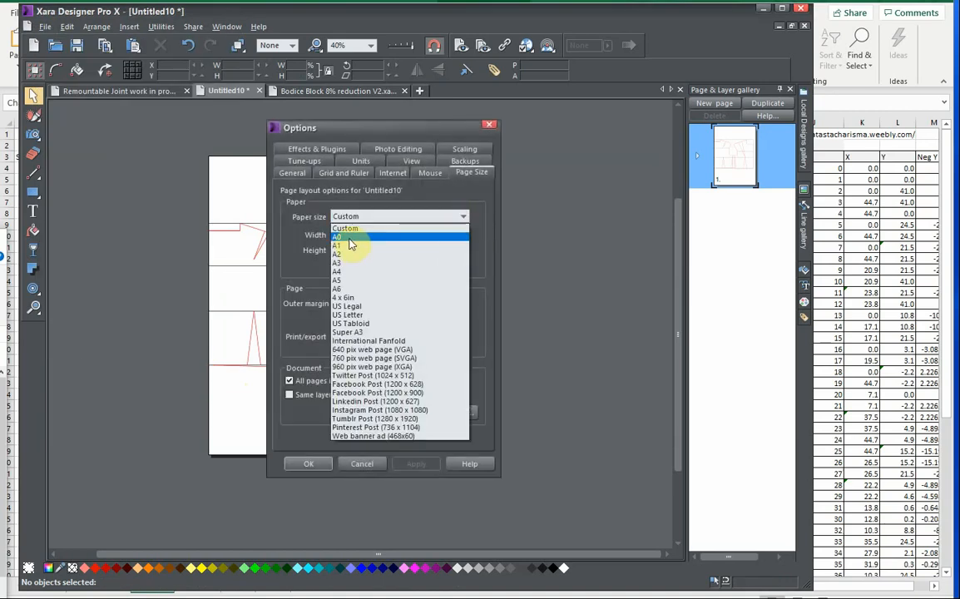
left_click(351, 228)
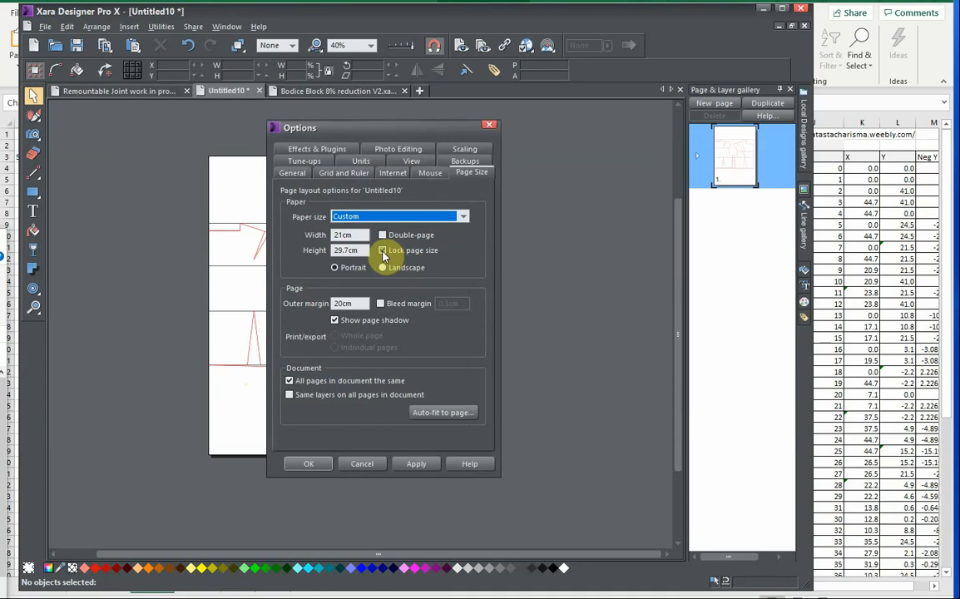
left_click(306, 466)
Step: Enlarge the page by extending its right edge outward and its bottom edge downward around the bodice block
left_click_drag(468, 356, 401, 365)
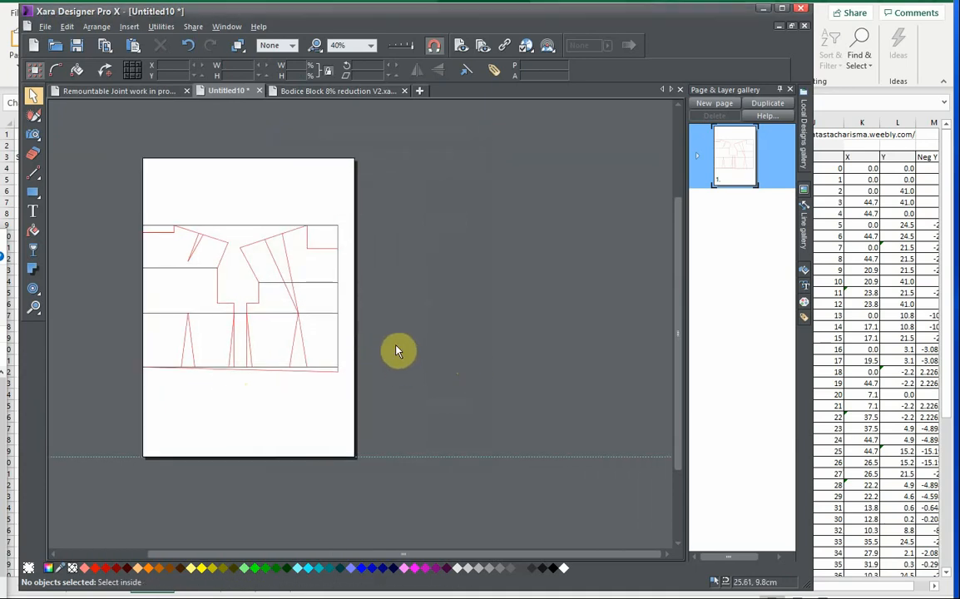
left_click_drag(356, 310, 624, 299)
scroll(489, 336, "down", 2)
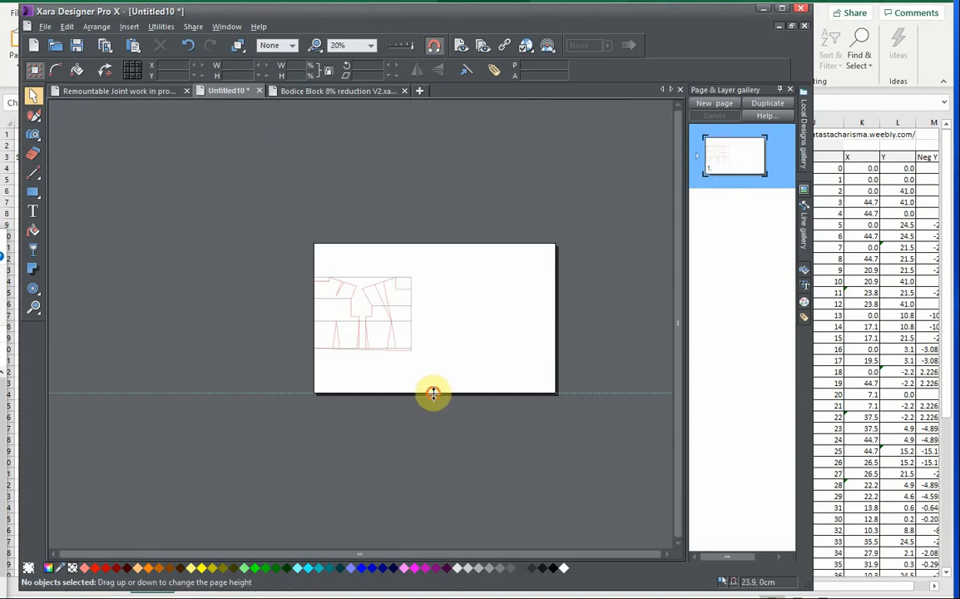
left_click_drag(432, 392, 444, 526)
left_click_drag(452, 364, 370, 325)
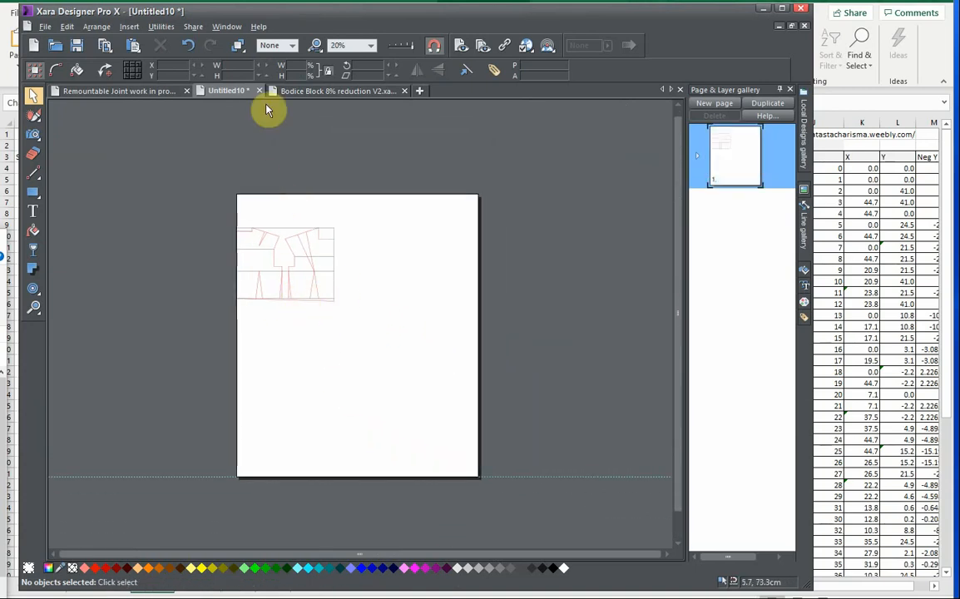
Step: Rearrange the Excel and Xara windows so the bounding box width and height cells show beside the drawing
left_click_drag(268, 15, 166, 7)
left_click(778, 39)
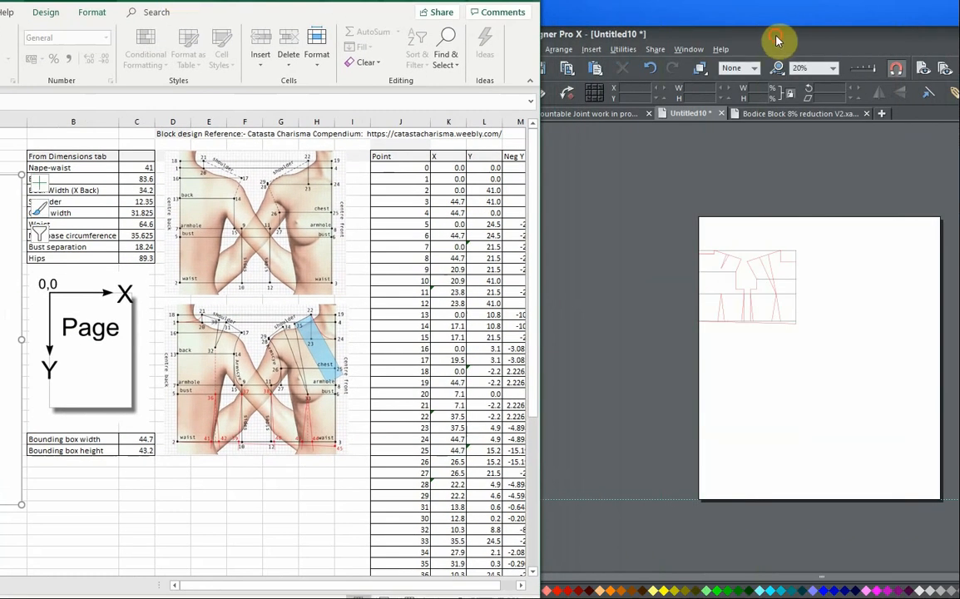
left_click_drag(776, 39, 456, 8)
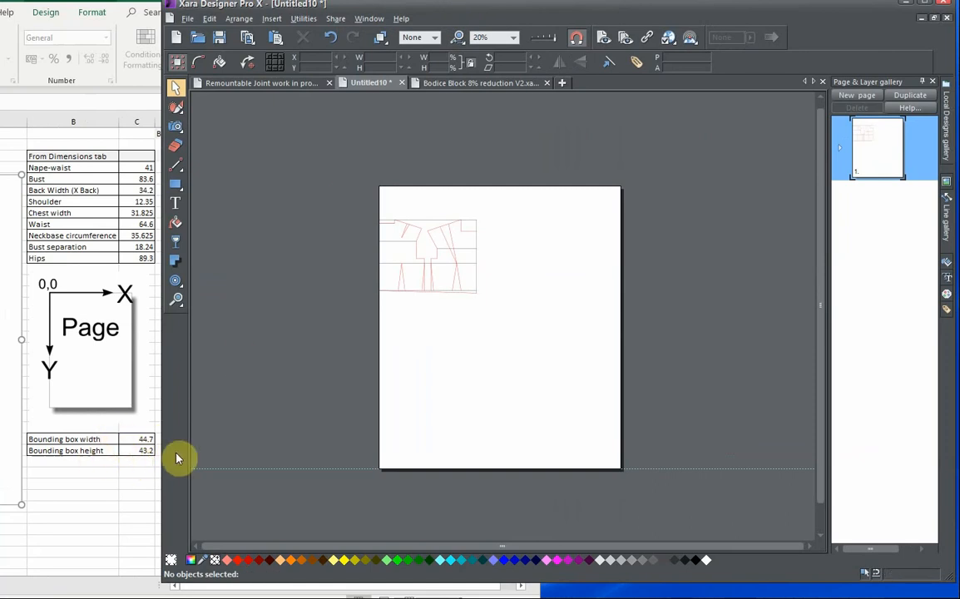
Step: Draw a rectangle about 51.6 by 47.1 cm over the page with a black 2 pt outline and no fill
left_click(201, 184)
left_click_drag(389, 197, 648, 433)
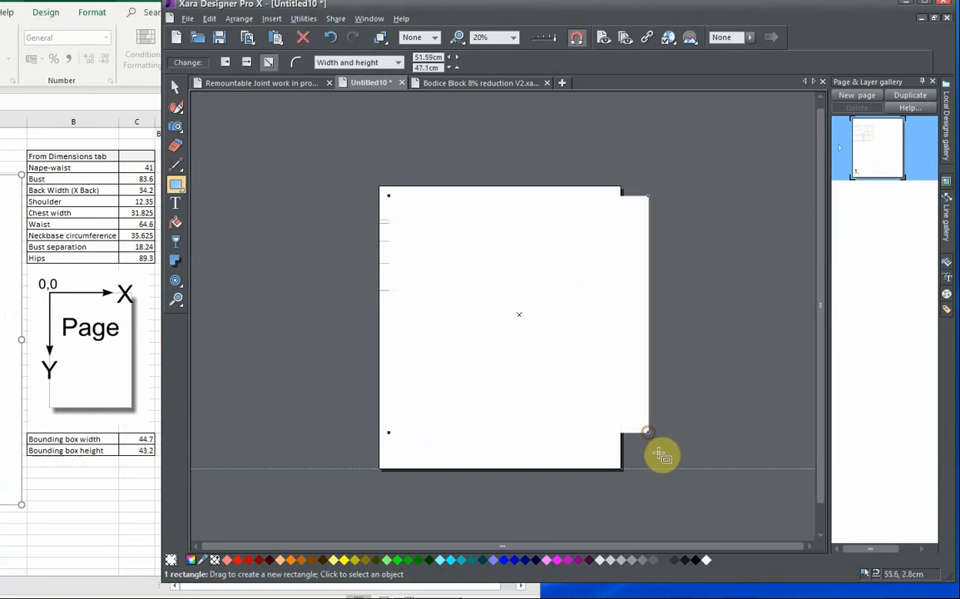
right_click(703, 560)
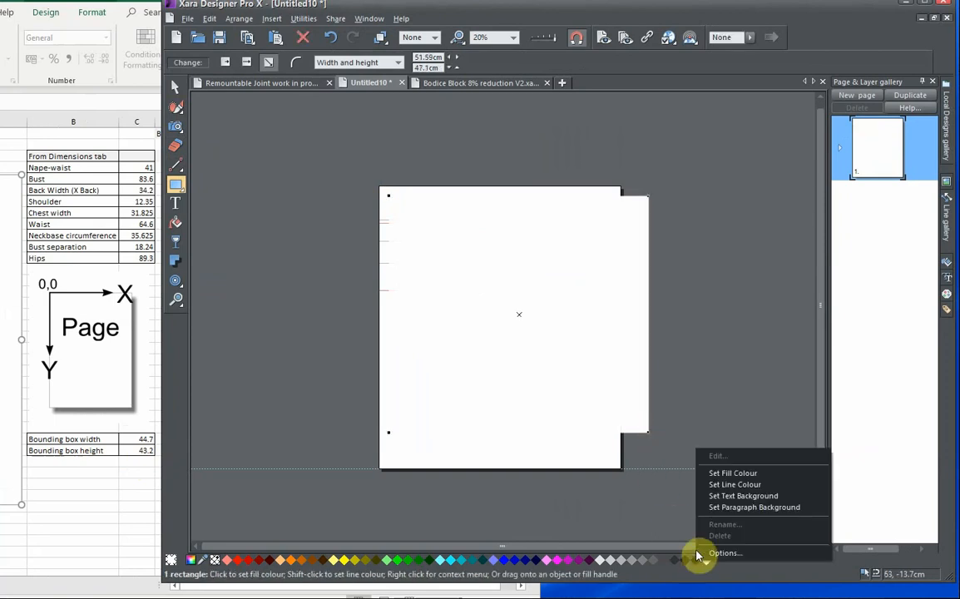
left_click(724, 486)
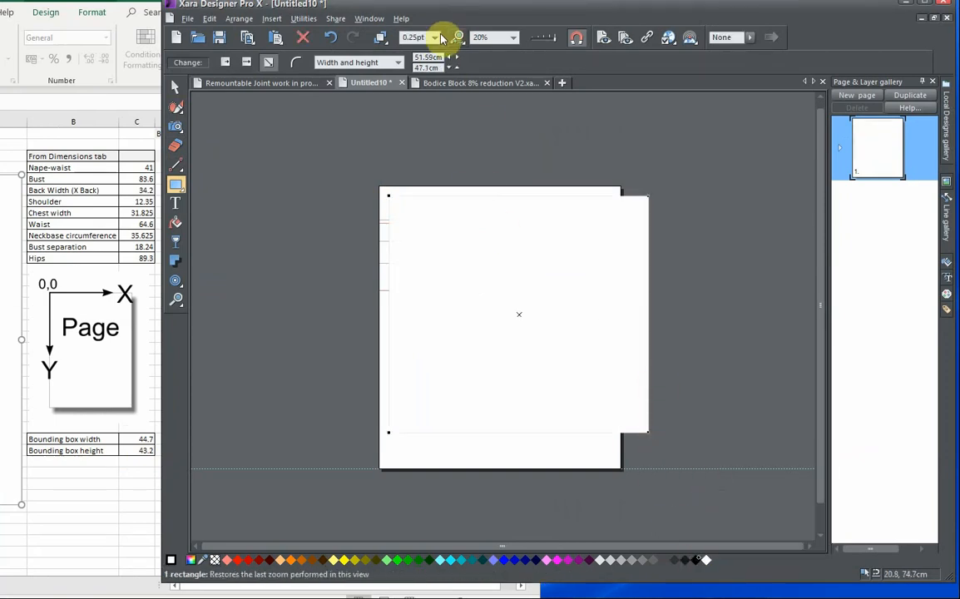
left_click(426, 37)
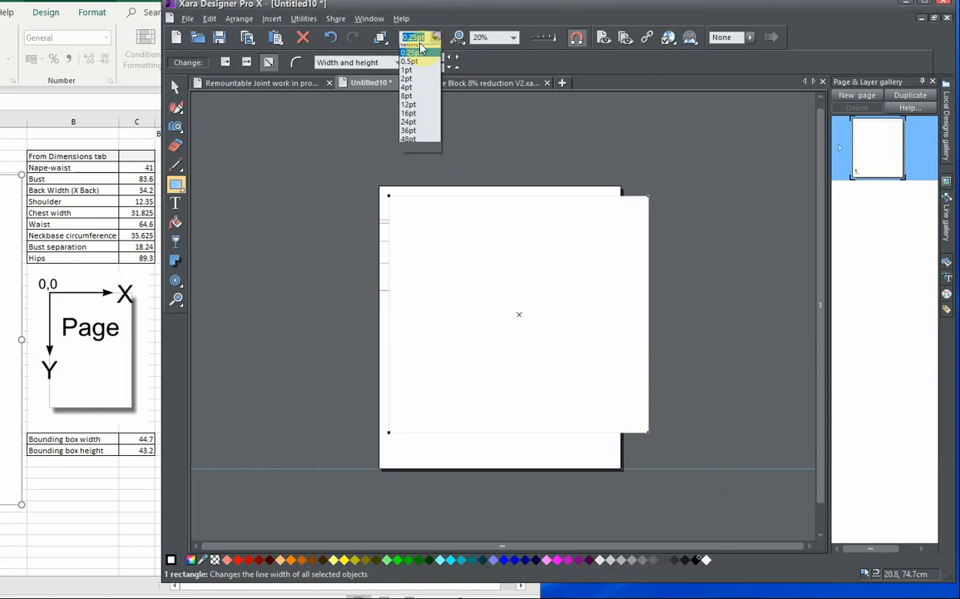
left_click(407, 86)
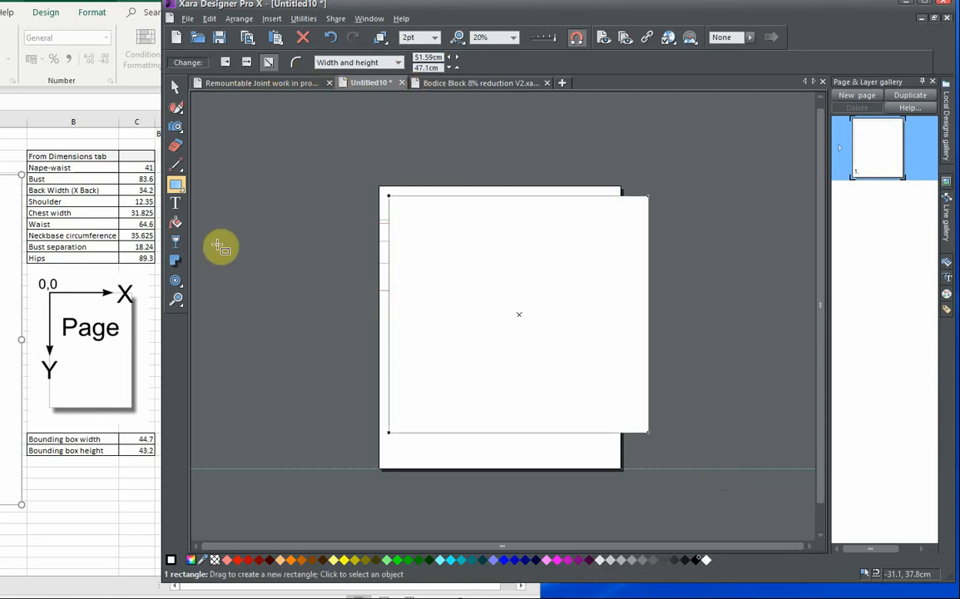
left_click(214, 560)
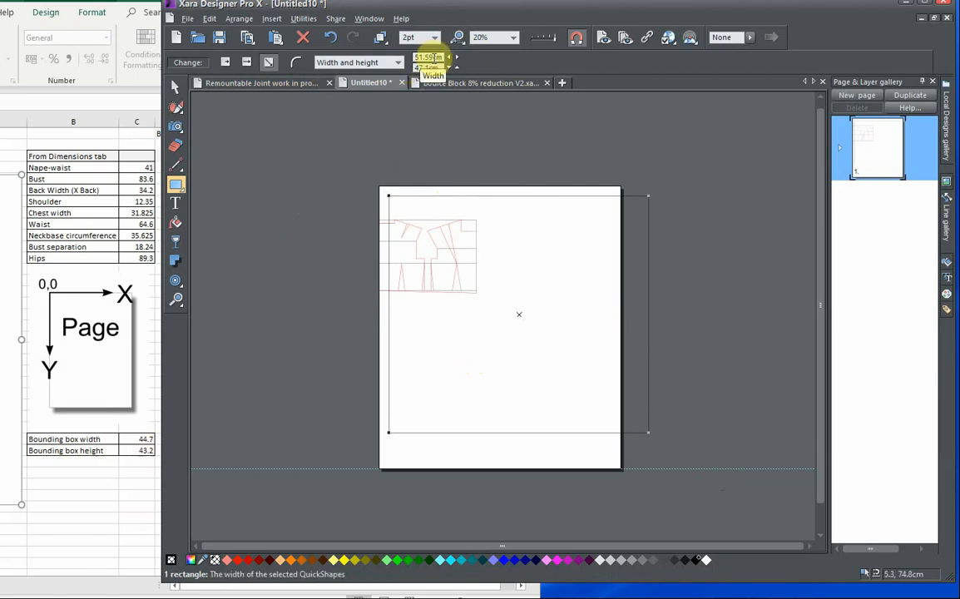
Step: Set the rectangle's width to 44.7 cm and its height to 43.2 cm
double_click(431, 57)
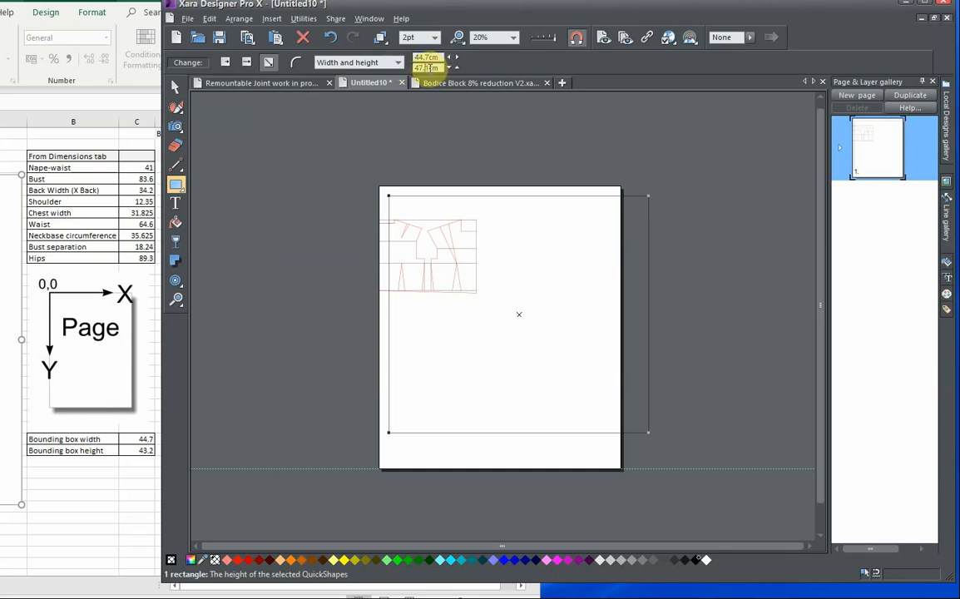
double_click(428, 68)
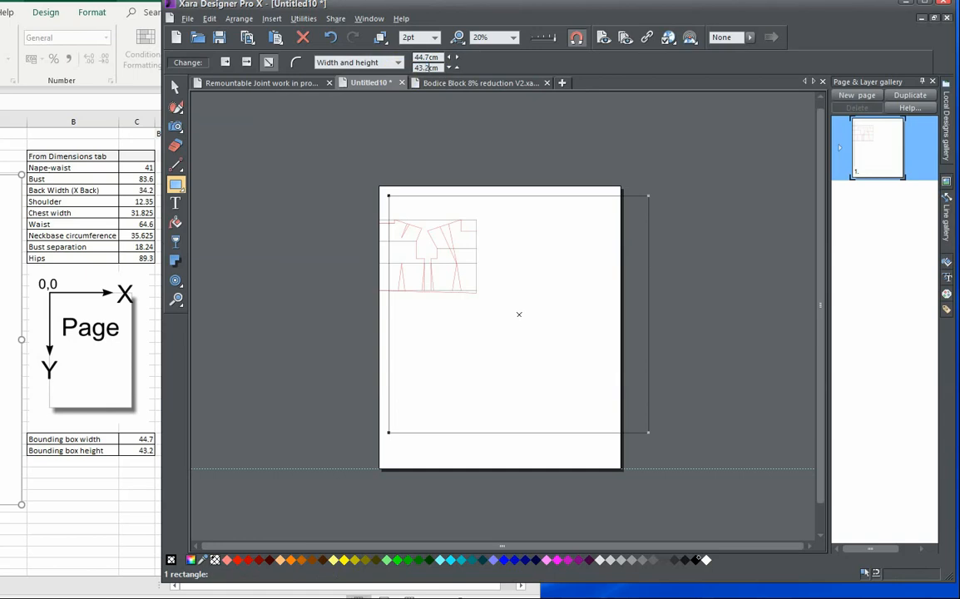
key("Return")
Step: Move the rectangle fully inside the page near its upper-left corner and shorten the page to end just below the rectangle
left_click_drag(577, 181, 511, 143)
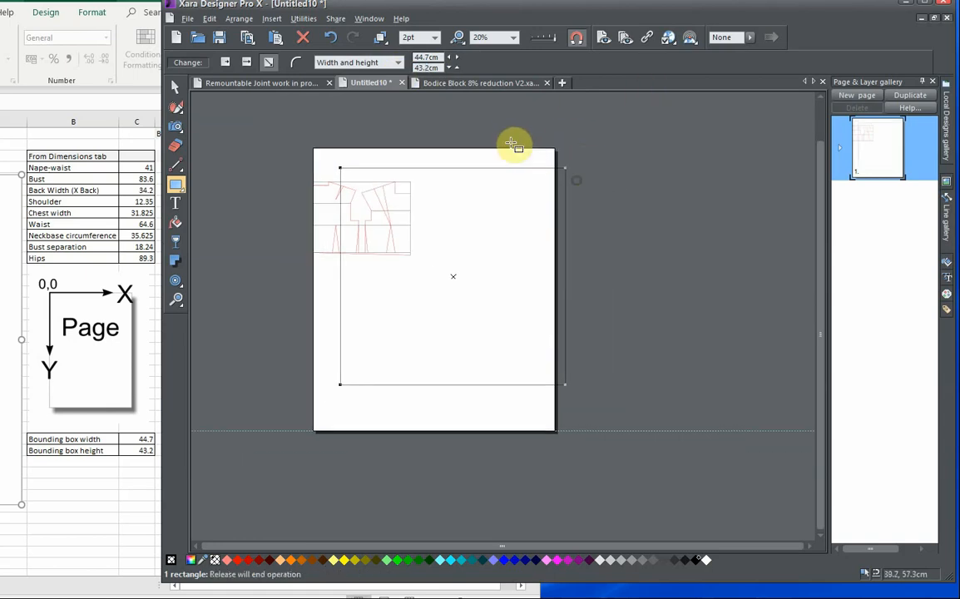
scroll(517, 180, "up", 1)
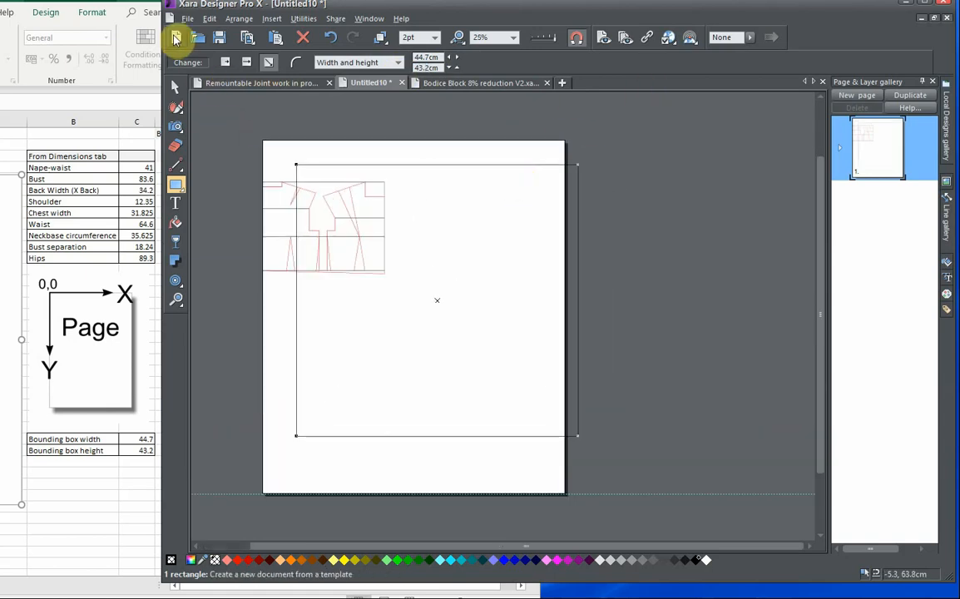
left_click(174, 87)
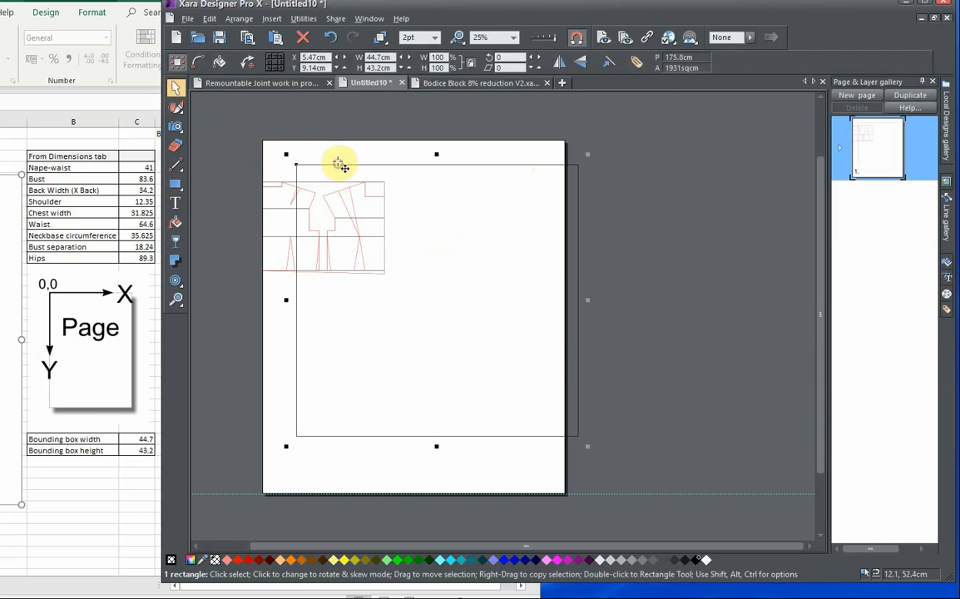
left_click_drag(339, 164, 312, 152)
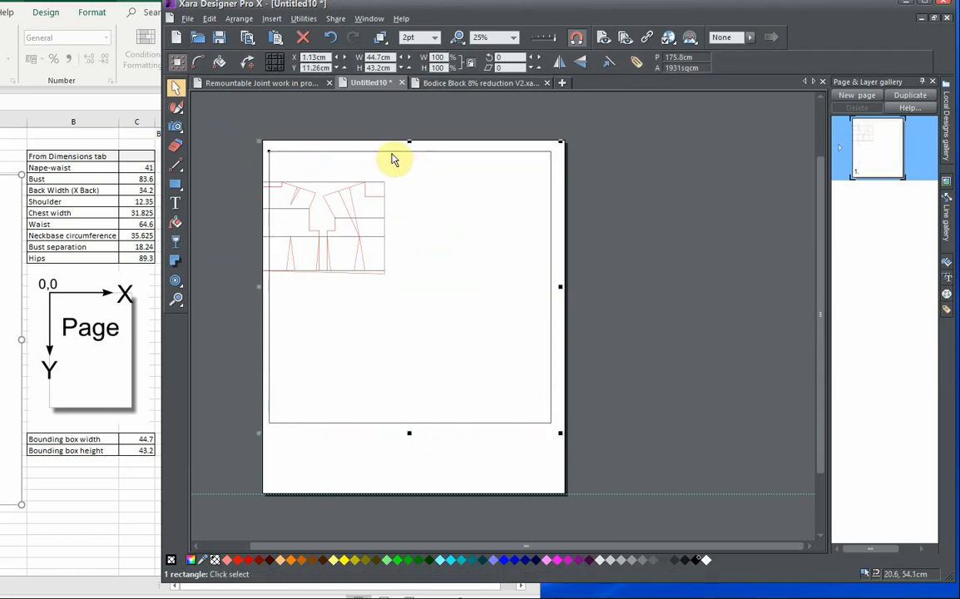
left_click_drag(396, 154, 399, 151)
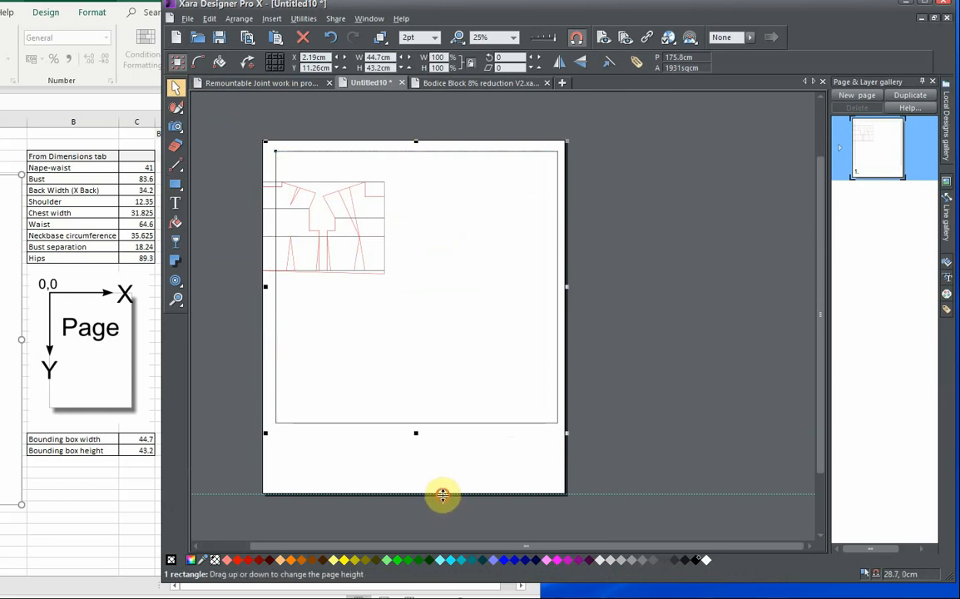
left_click_drag(443, 495, 431, 454)
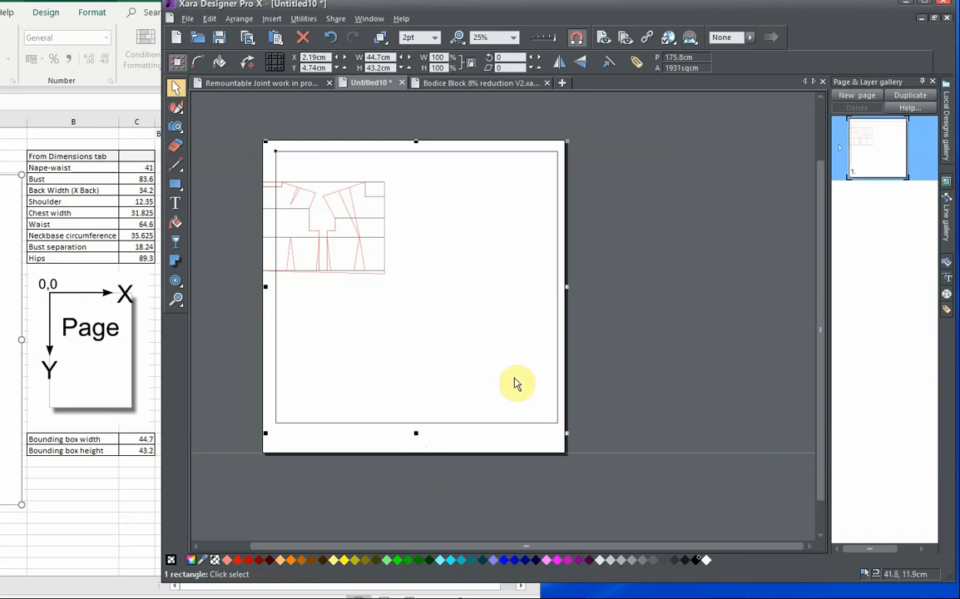
Step: Move the bodice block group so its upper-left corner snaps onto the rectangle's upper-left corner
scroll(533, 398, "up", 2)
scroll(527, 393, "down", 1)
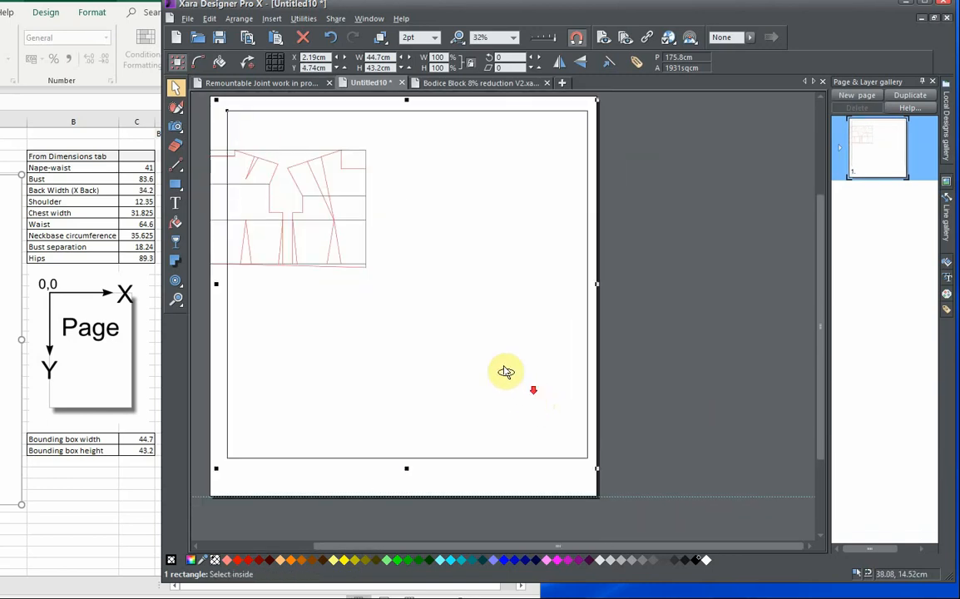
left_click_drag(301, 158, 376, 154)
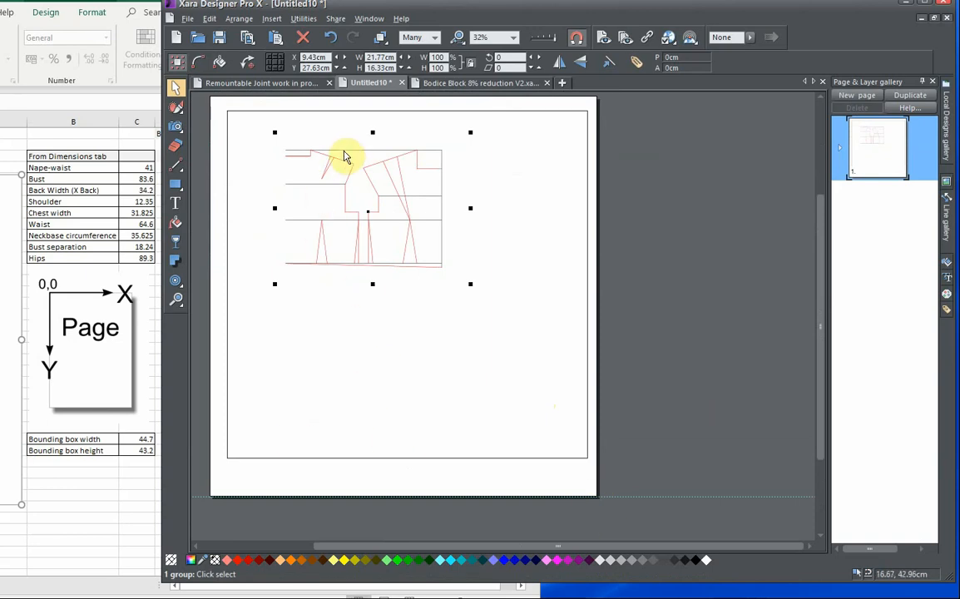
scroll(345, 156, "up", 3)
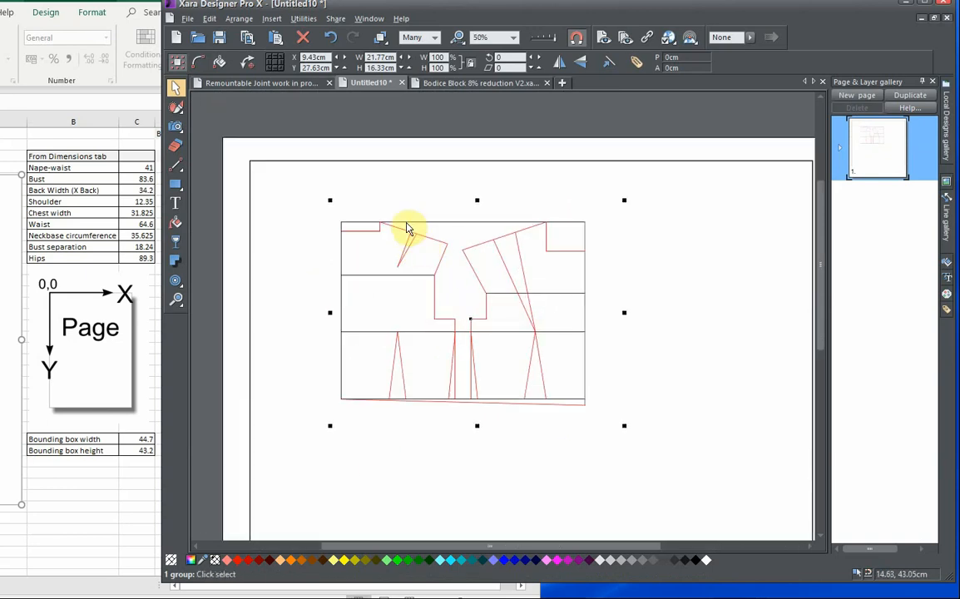
left_click_drag(408, 229, 317, 168)
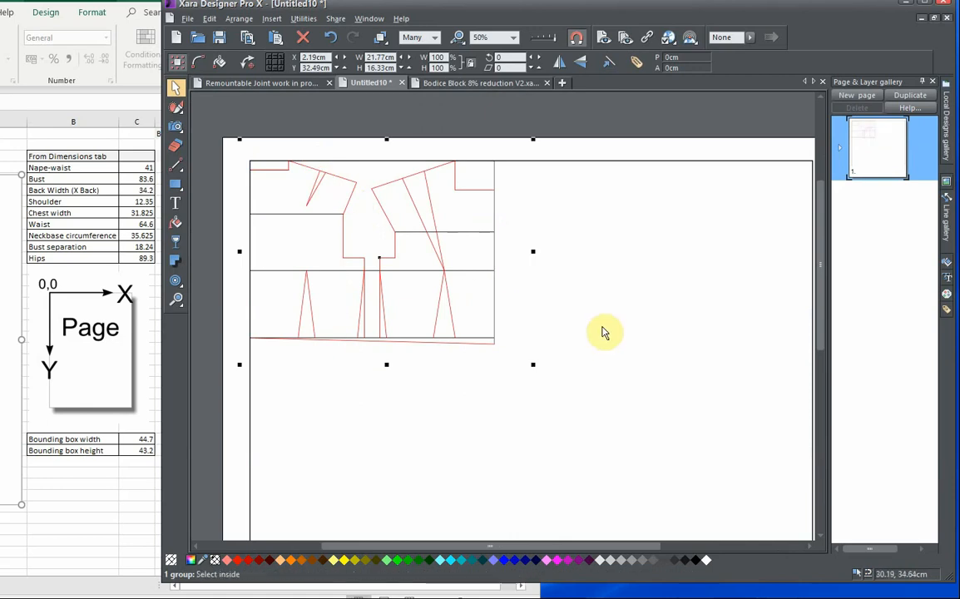
Step: Stretch the bodice block group to 50.05 cm wide and 47.92 cm high so it spans the rectangle
scroll(514, 283, "down", 2)
left_click_drag(477, 246, 705, 268)
scroll(474, 414, "down", 2)
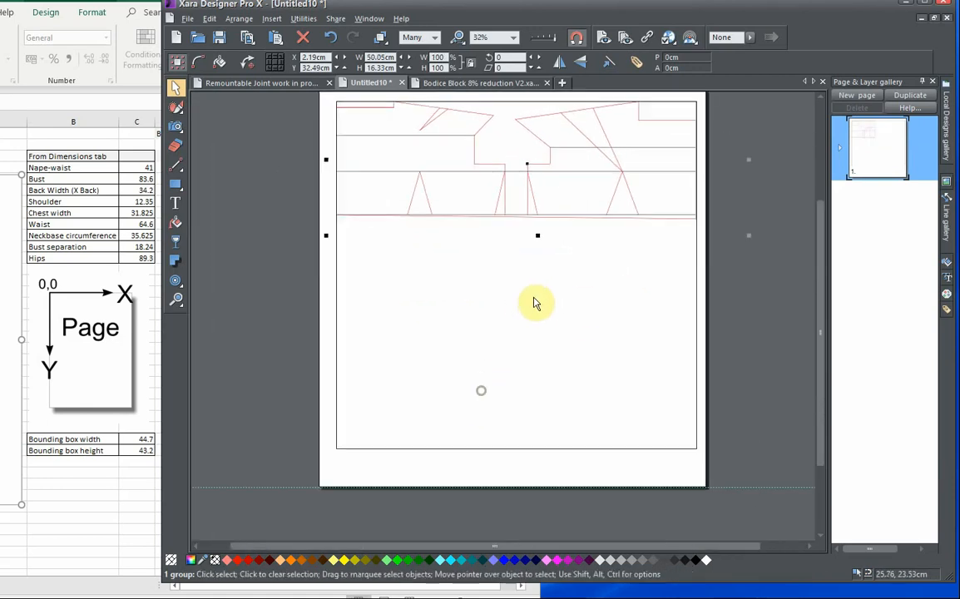
left_click_drag(537, 267, 523, 427)
scroll(495, 263, "up", 1)
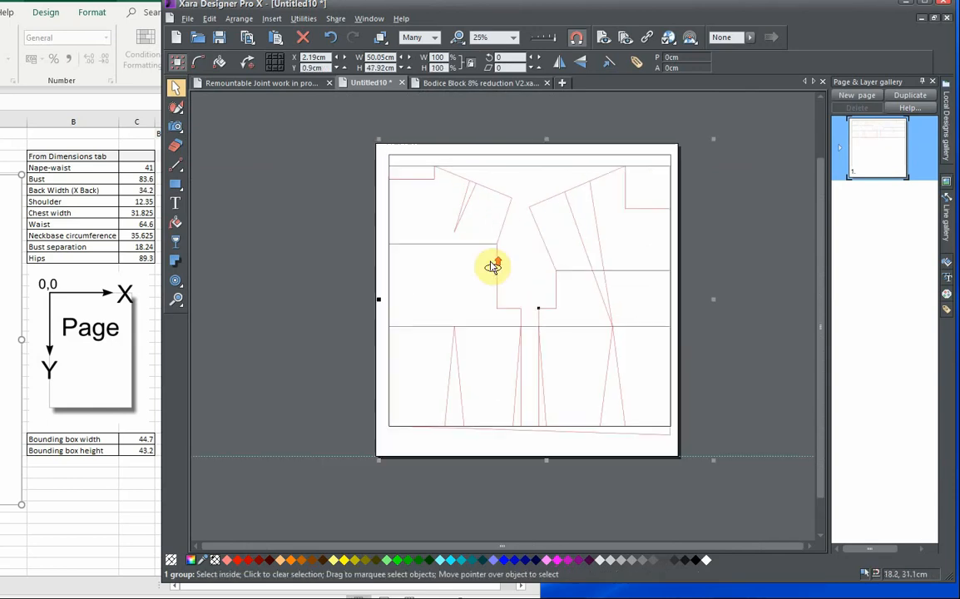
Step: Stretch the bodice block group to 49.72 cm high and align its top line with the rectangle's top edge
left_click_drag(467, 172, 471, 160)
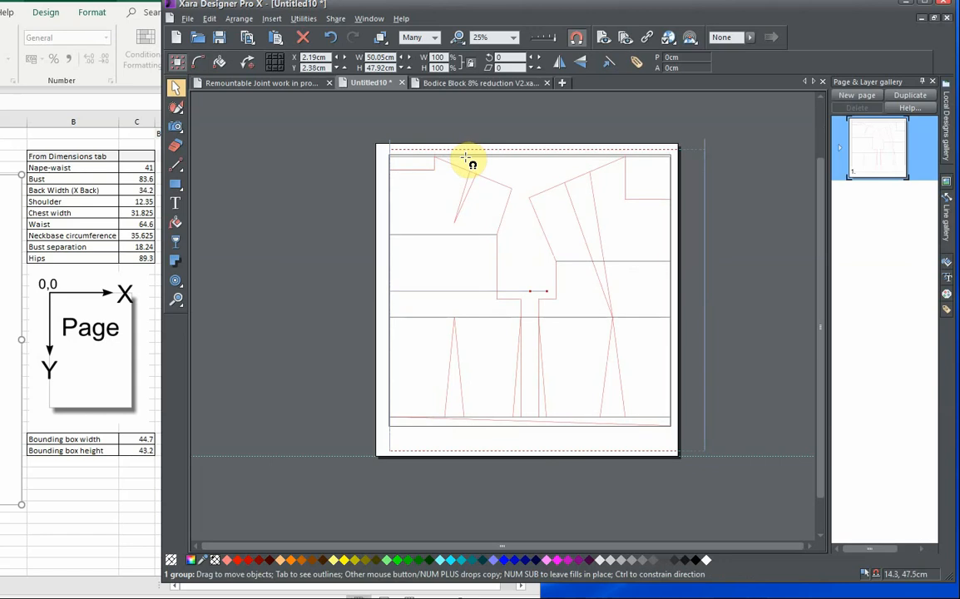
left_click_drag(548, 452, 549, 465)
left_click_drag(586, 396, 563, 416)
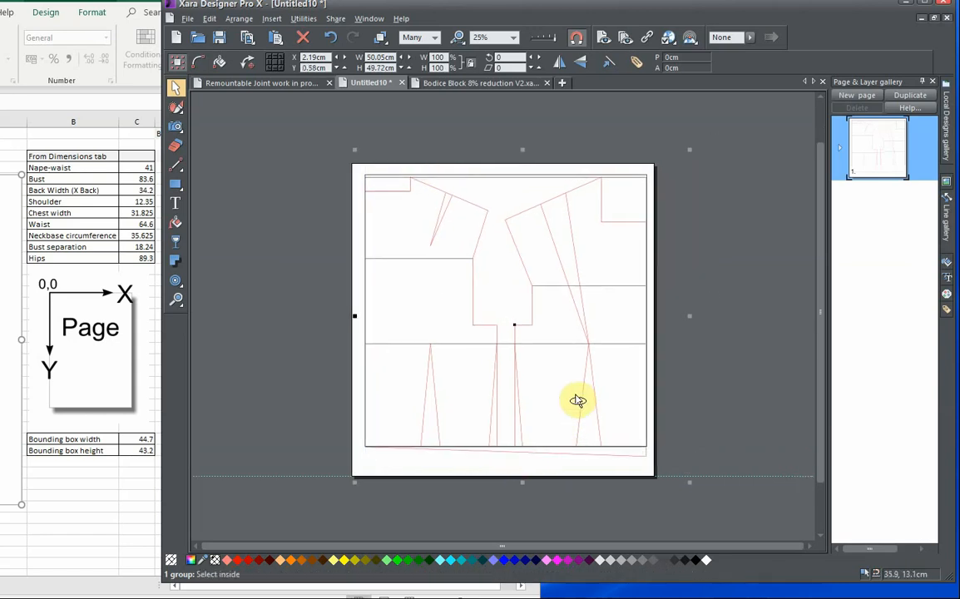
scroll(576, 402, "up", 1)
left_click_drag(562, 328, 571, 429)
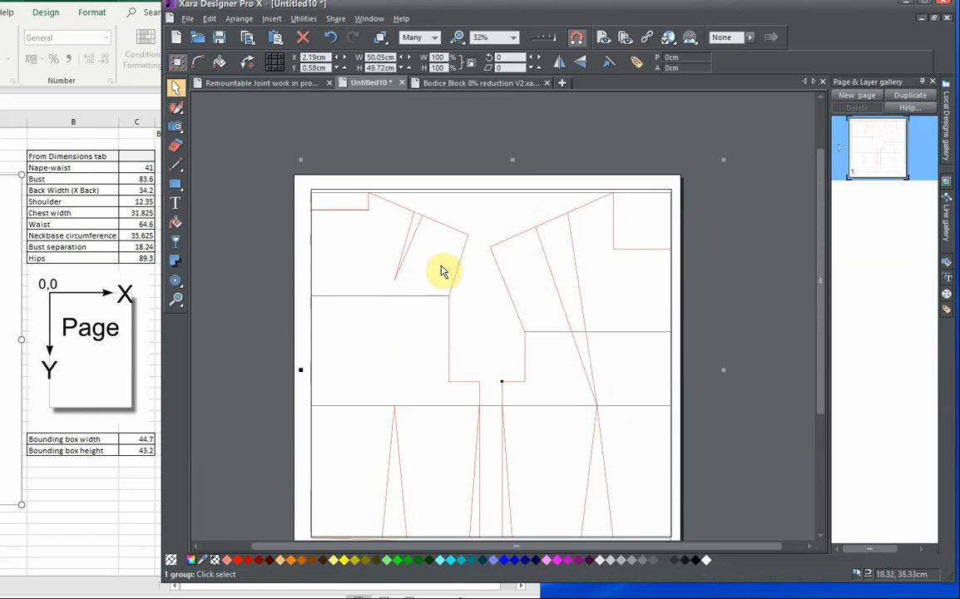
left_click_drag(417, 230, 459, 276)
scroll(403, 266, "up", 2)
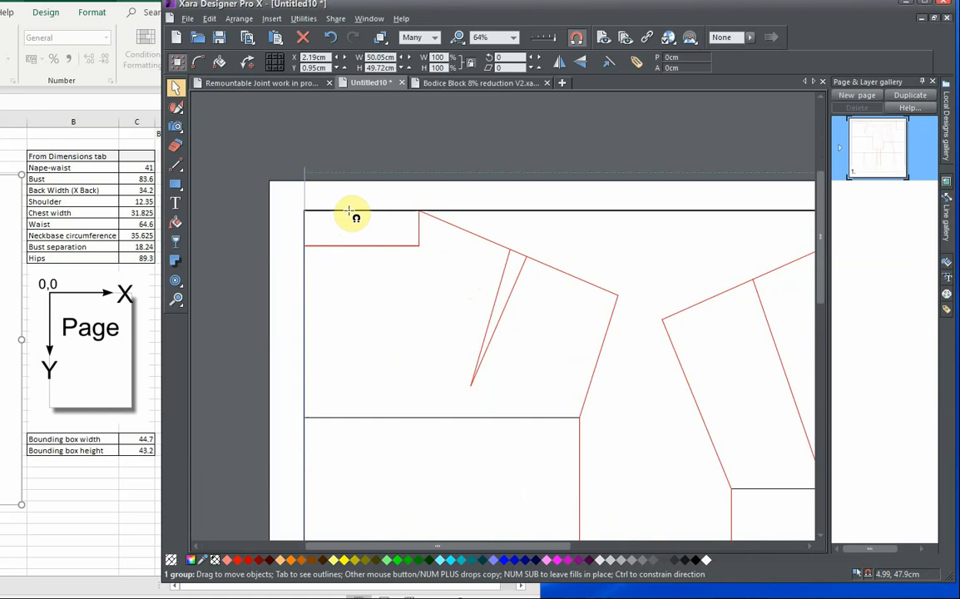
Step: Stretch the bodice block group downward to 50.04 cm high so its lower black line meets the rectangle's bottom edge
scroll(467, 280, "down", 3)
scroll(577, 383, "down", 2)
scroll(574, 250, "down", 3)
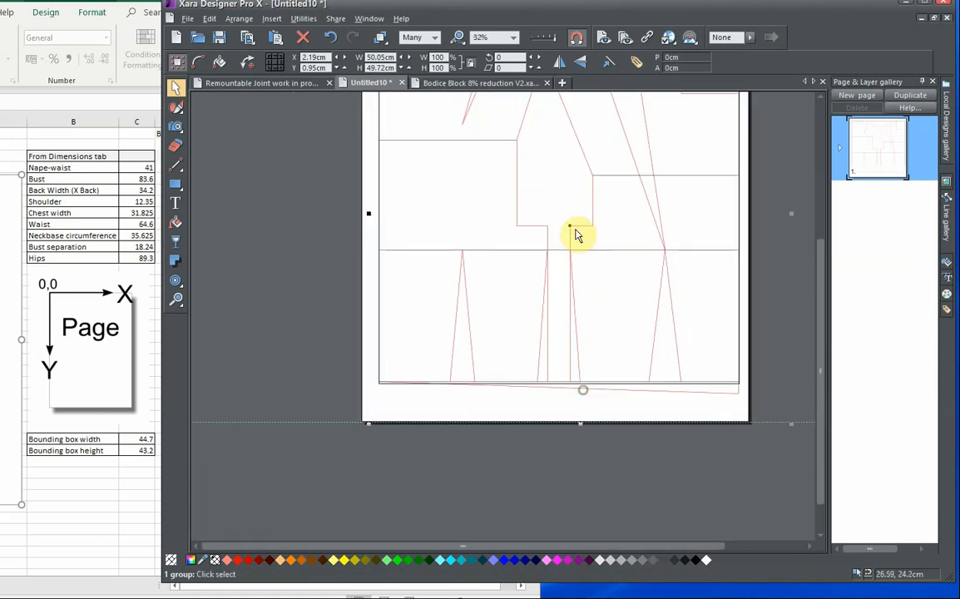
scroll(598, 417, "up", 1)
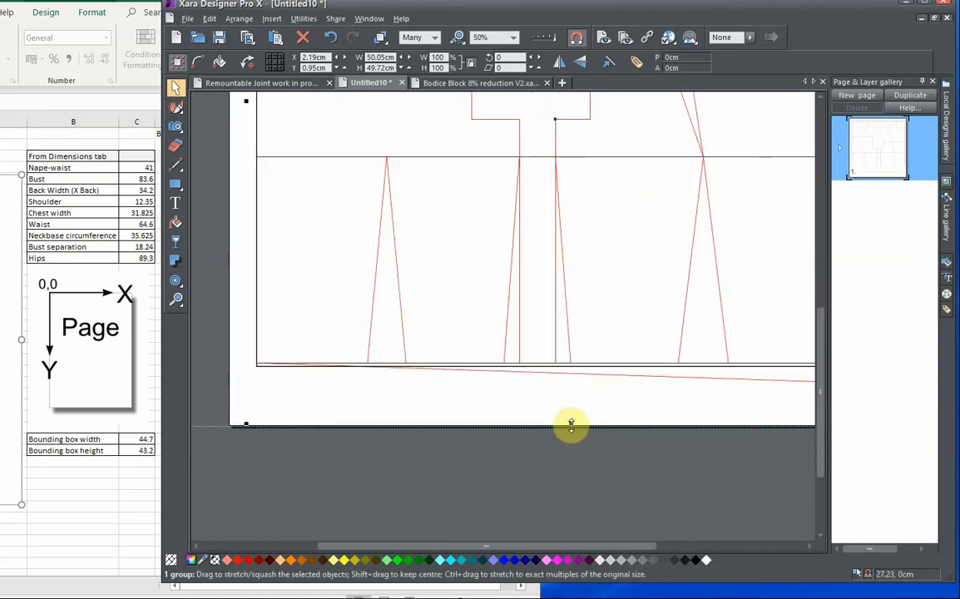
scroll(574, 407, "down", 3)
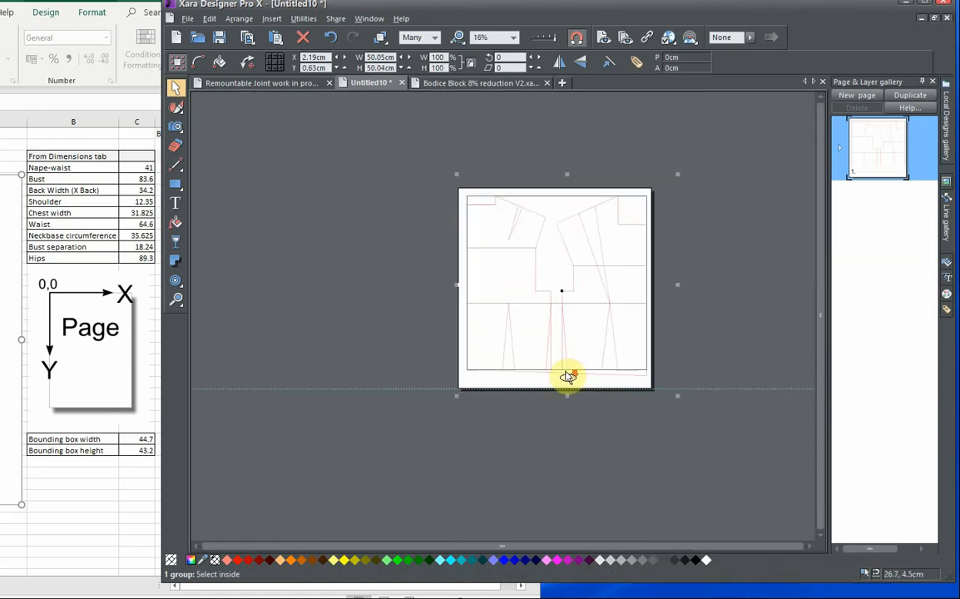
Step: Examine how the bodice block lines up with the rectangle at the lower-right corner and across the page
scroll(551, 406, "up", 2)
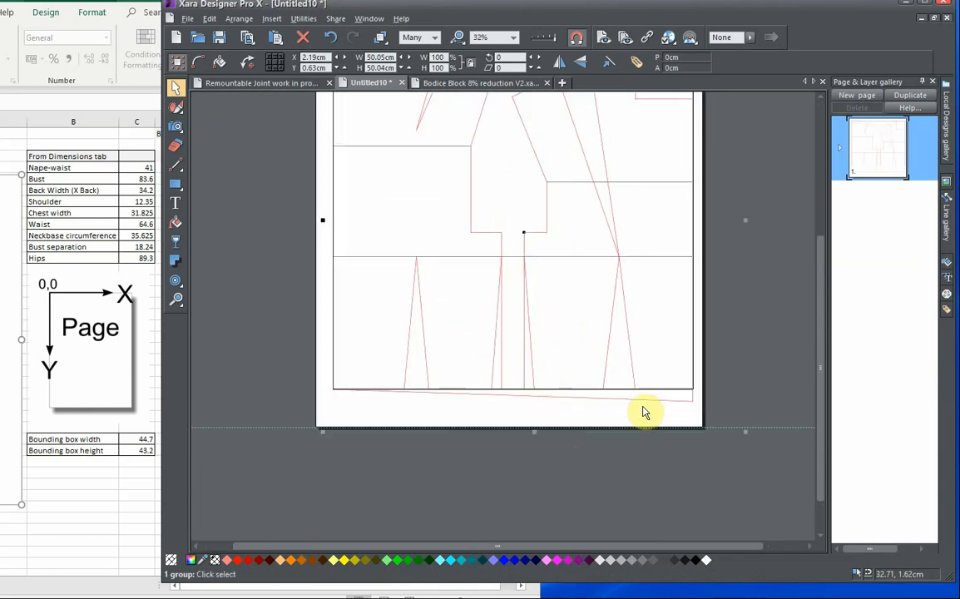
left_click_drag(672, 337, 531, 371)
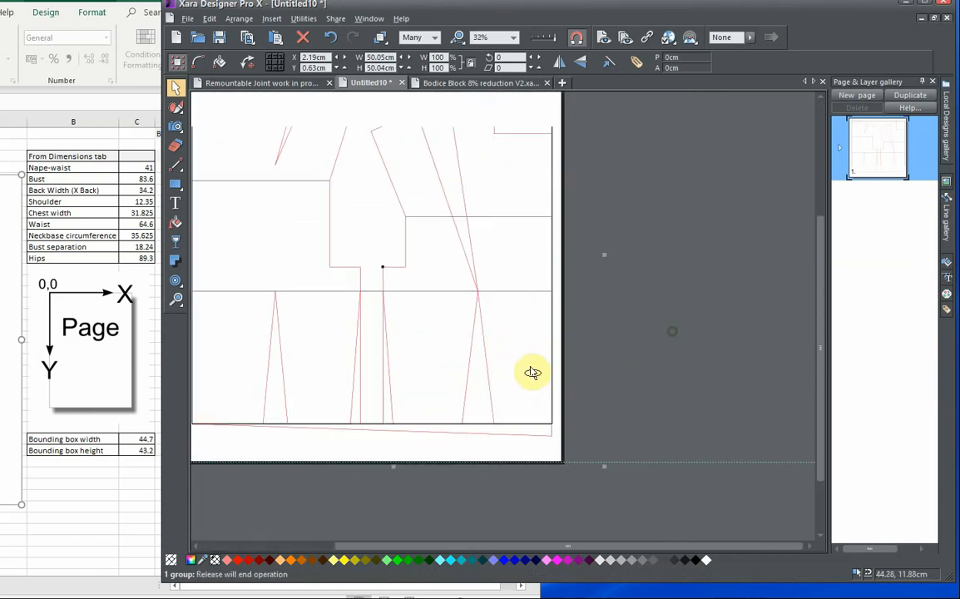
left_click(655, 395)
scroll(555, 420, "up", 3)
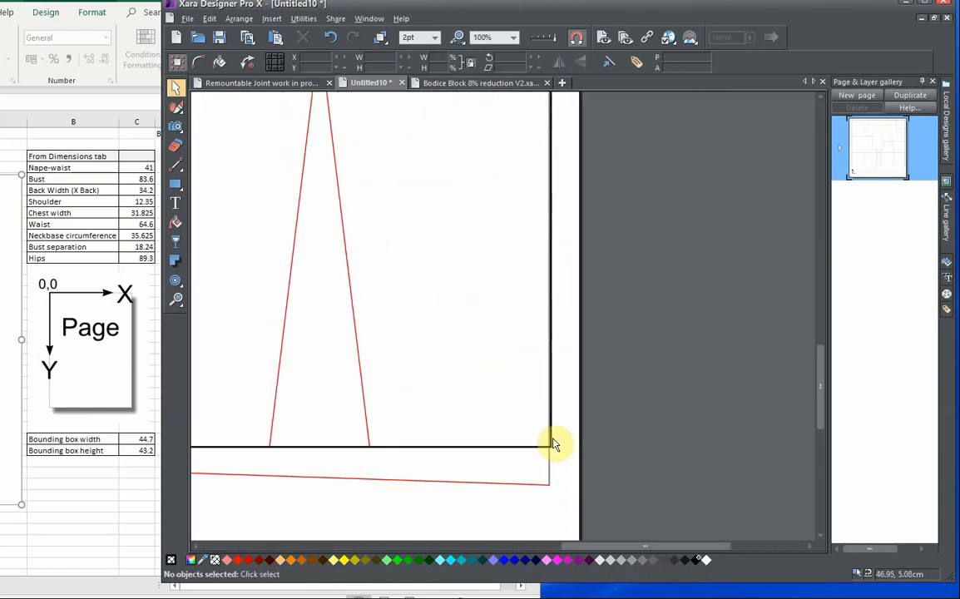
left_click(551, 443)
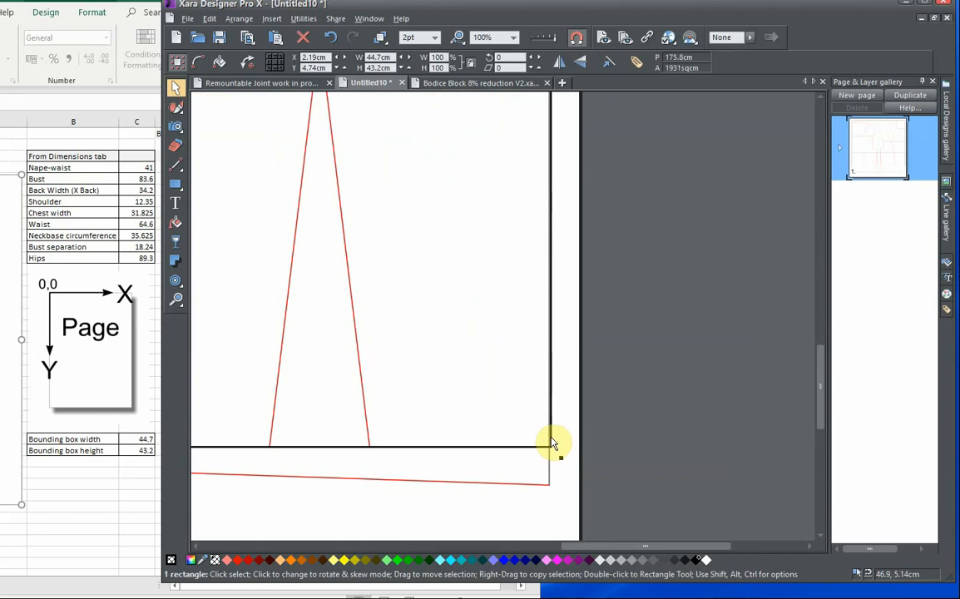
left_click(574, 418)
scroll(531, 422, "down", 3)
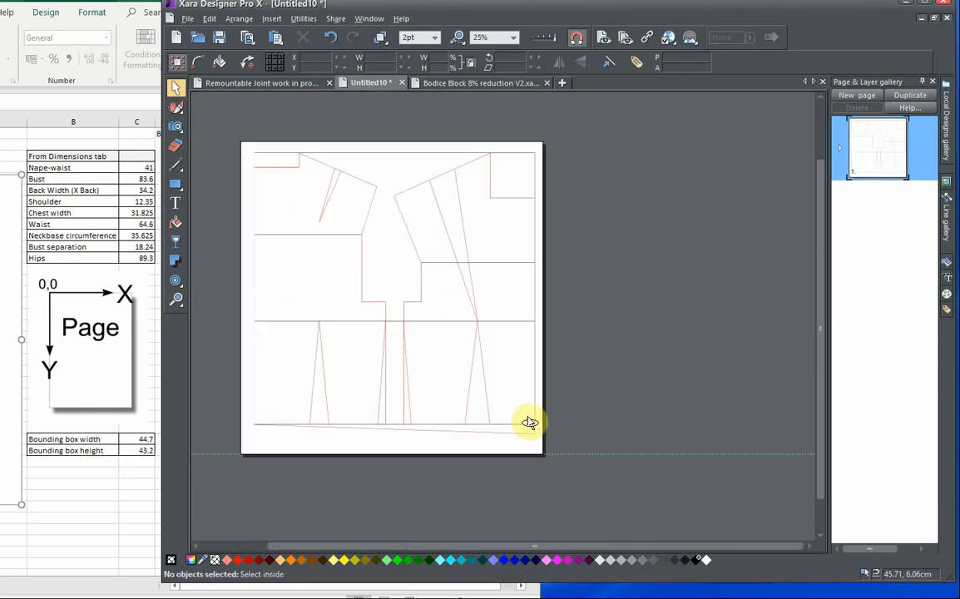
left_click_drag(480, 364, 583, 375)
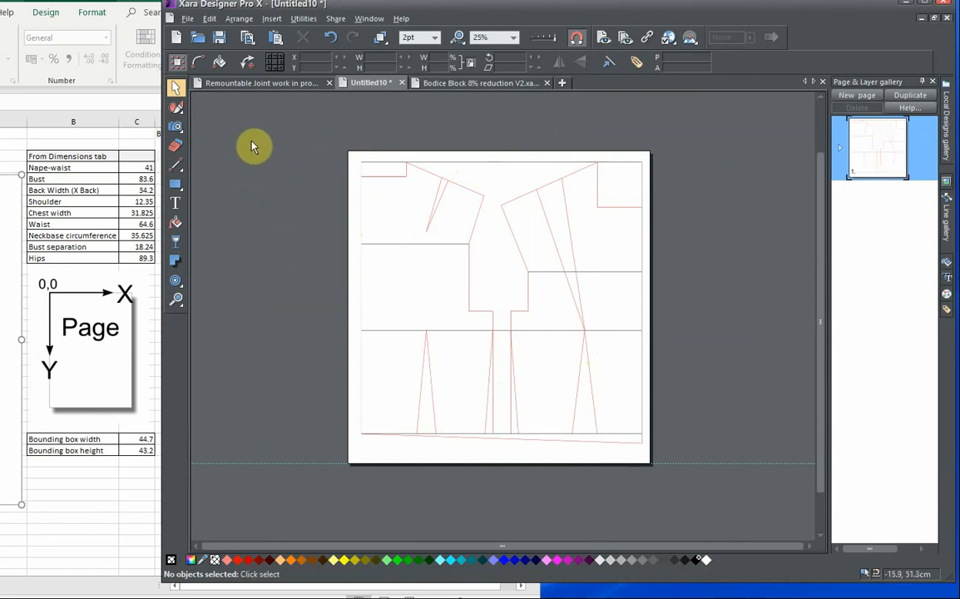
Step: Export the drawing as a PDF named tetetete in the Laser folder using the Custom preset
left_click(187, 19)
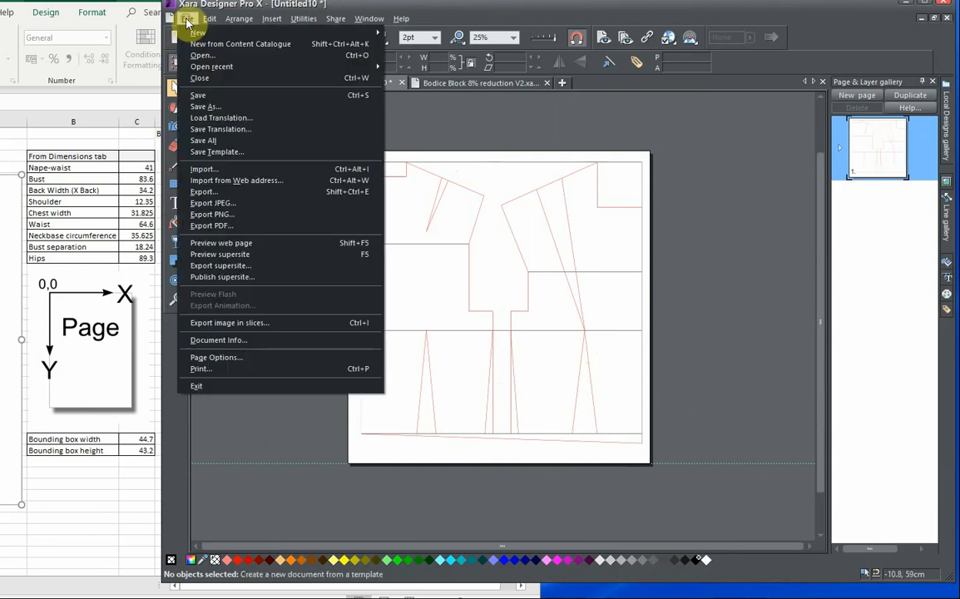
left_click(238, 230)
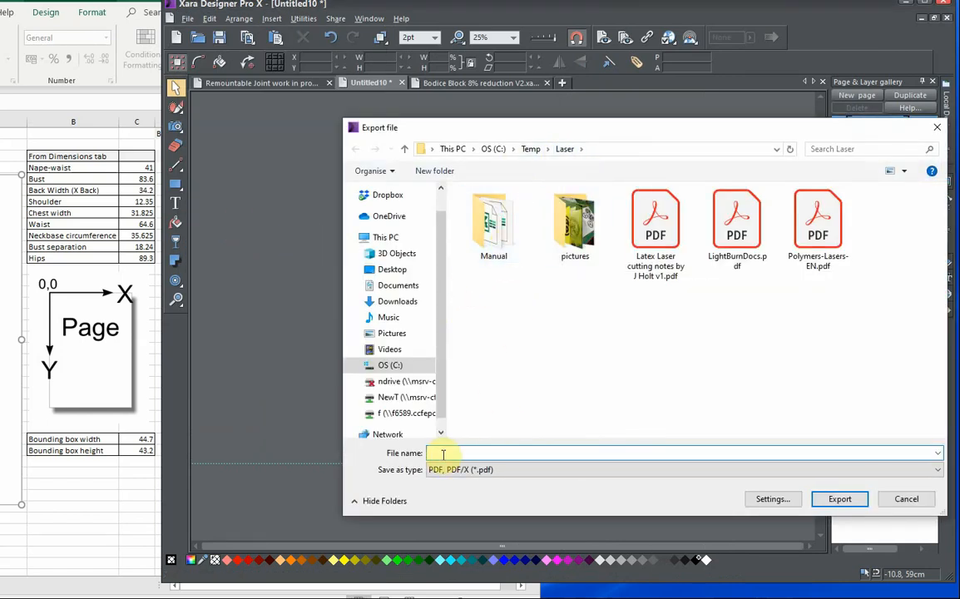
type("tetetete")
key("Return")
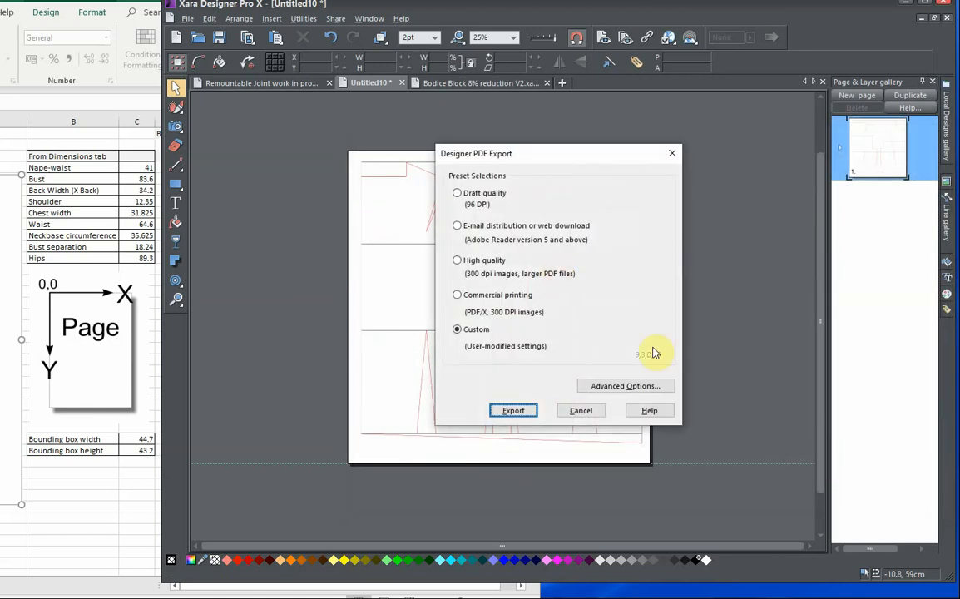
left_click(514, 411)
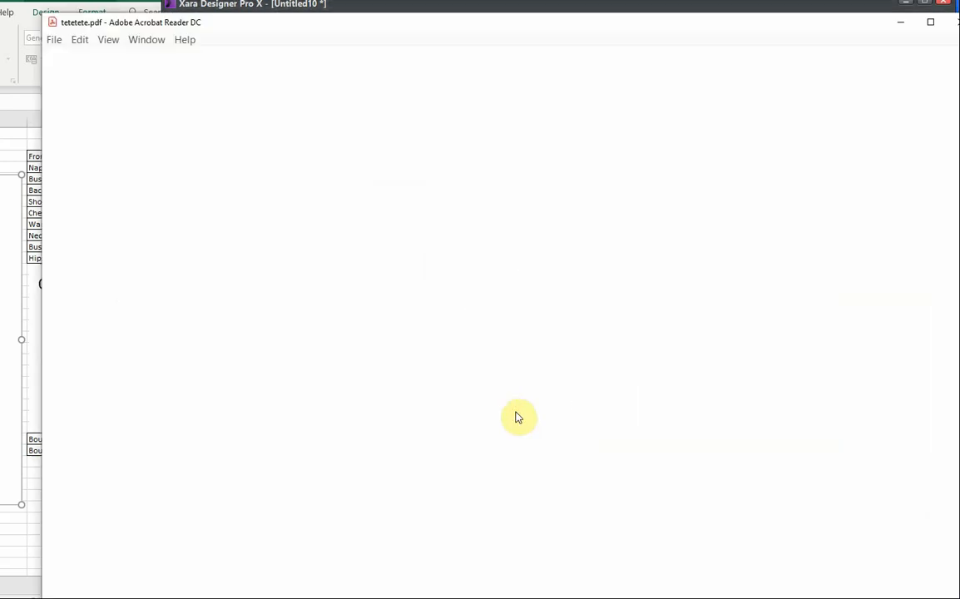
Step: Examine the whole scaled bodice block in the exported tetetete.pdf in Adobe Acrobat Reader
scroll(480, 351, "down", 3)
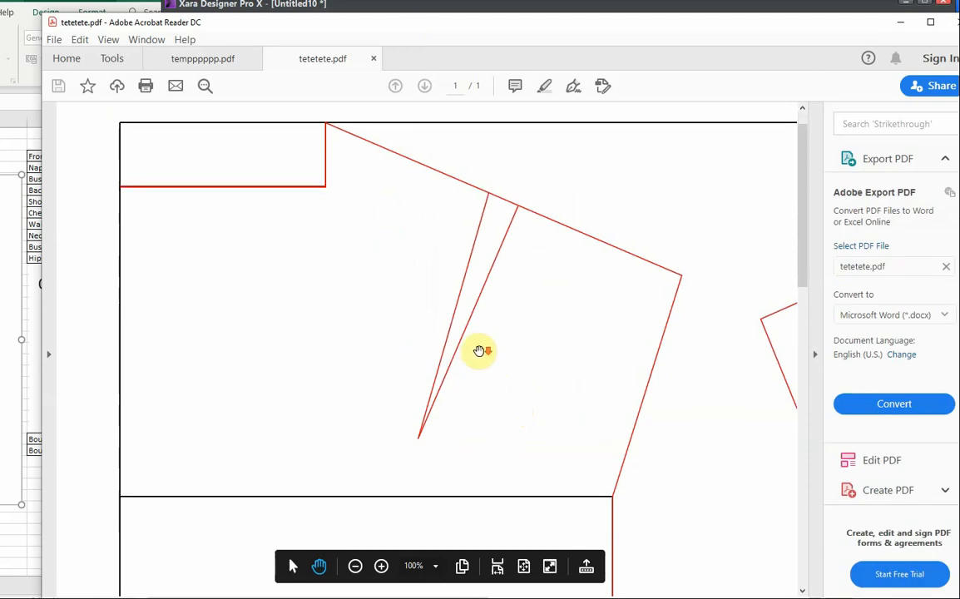
scroll(485, 342, "down", 4)
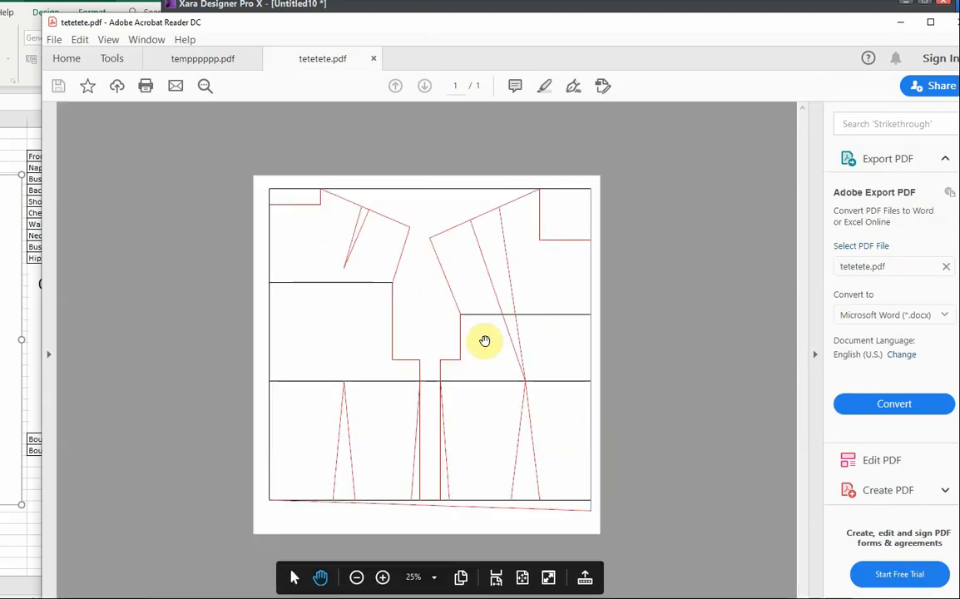
scroll(453, 286, "up", 1)
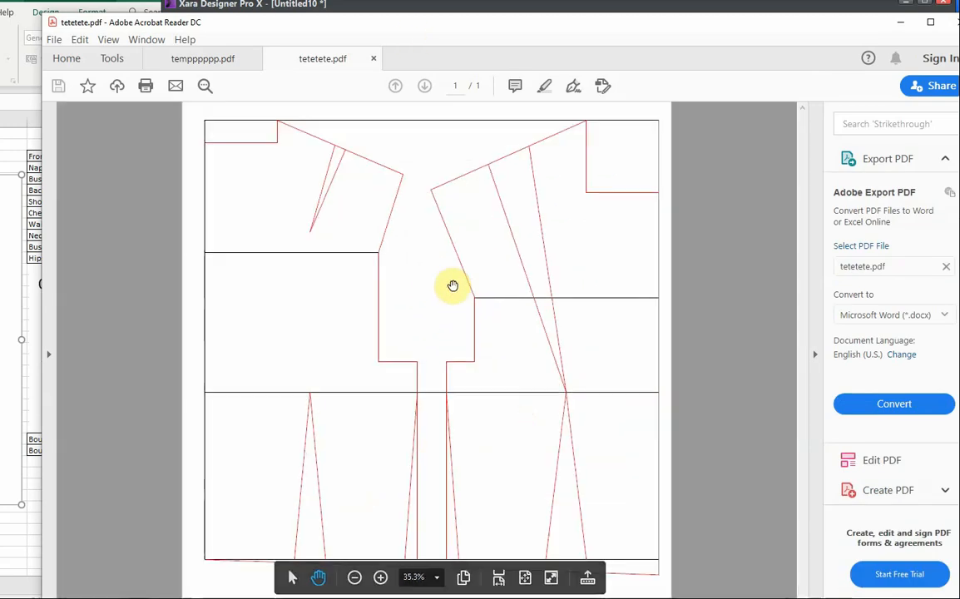
scroll(452, 287, "down", 1)
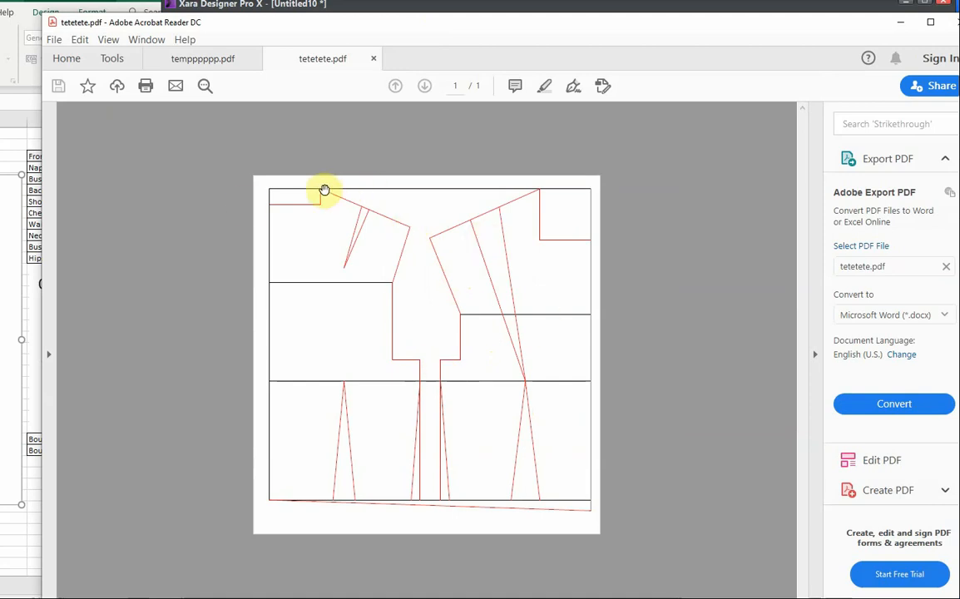
Step: Preview how tetetete.pdf tiles across sheets as a poster print at 100% tile scale, without printing it
left_click(52, 41)
left_click(96, 340)
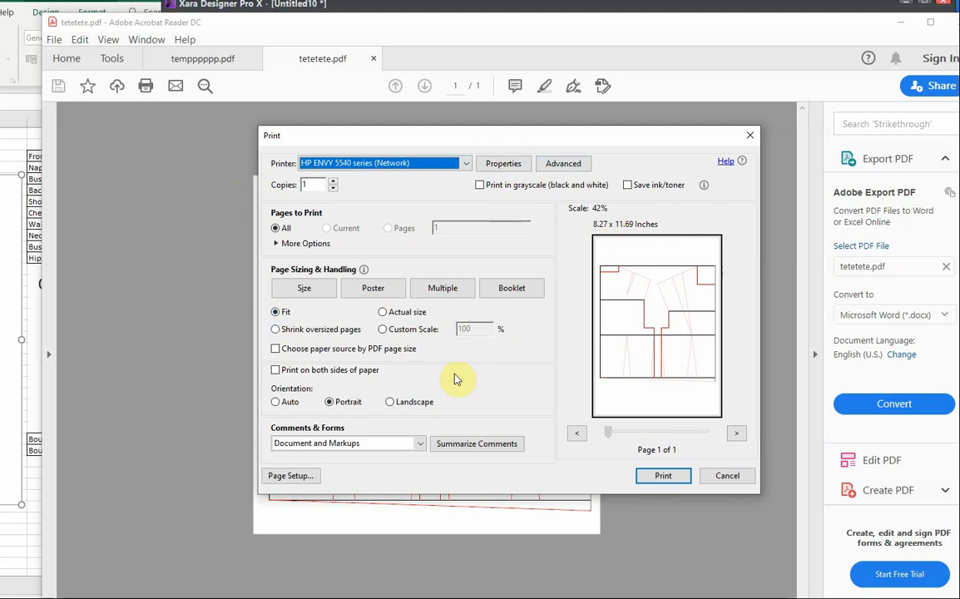
left_click(372, 291)
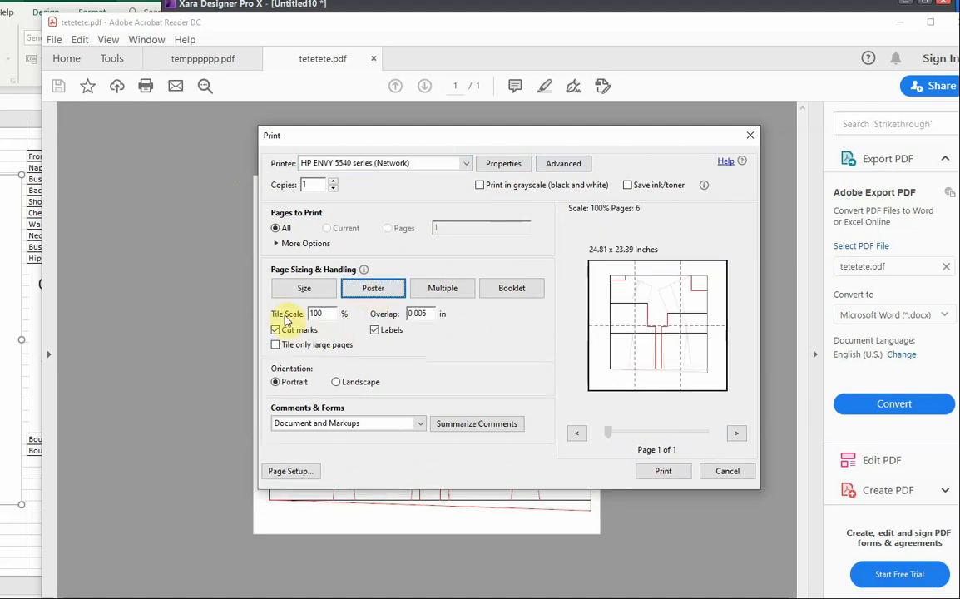
double_click(328, 314)
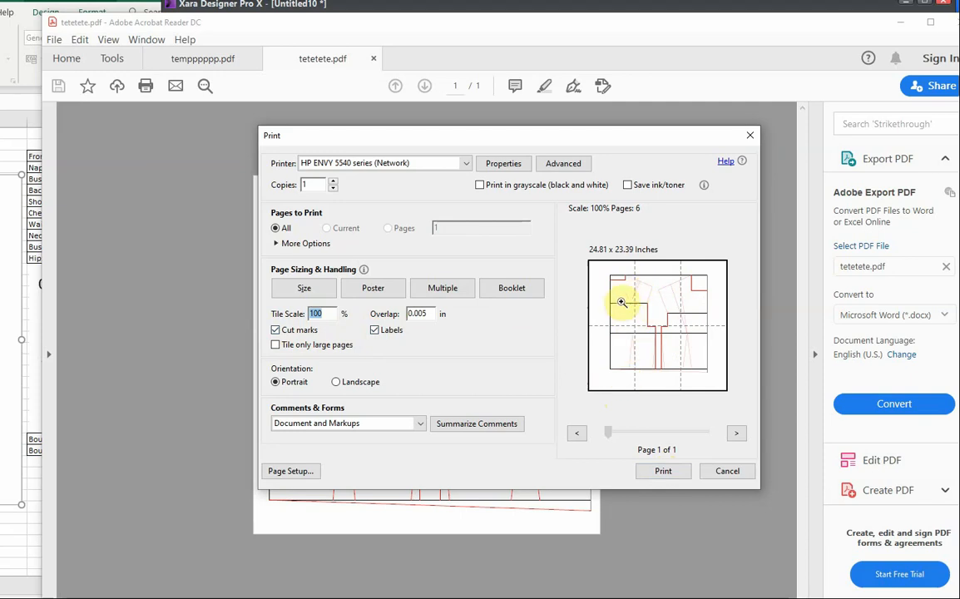
left_click(733, 476)
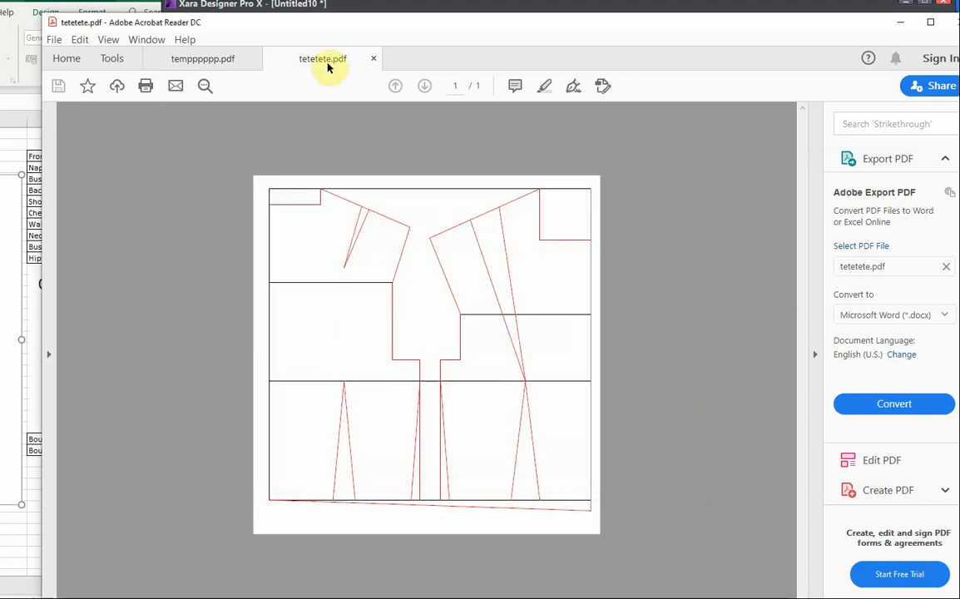
Step: Close Adobe Acrobat Reader together with all its open PDFs
mouse_move(327, 25)
left_mouse_down()
mouse_move(332, 37)
mouse_move(319, 34)
left_mouse_up()
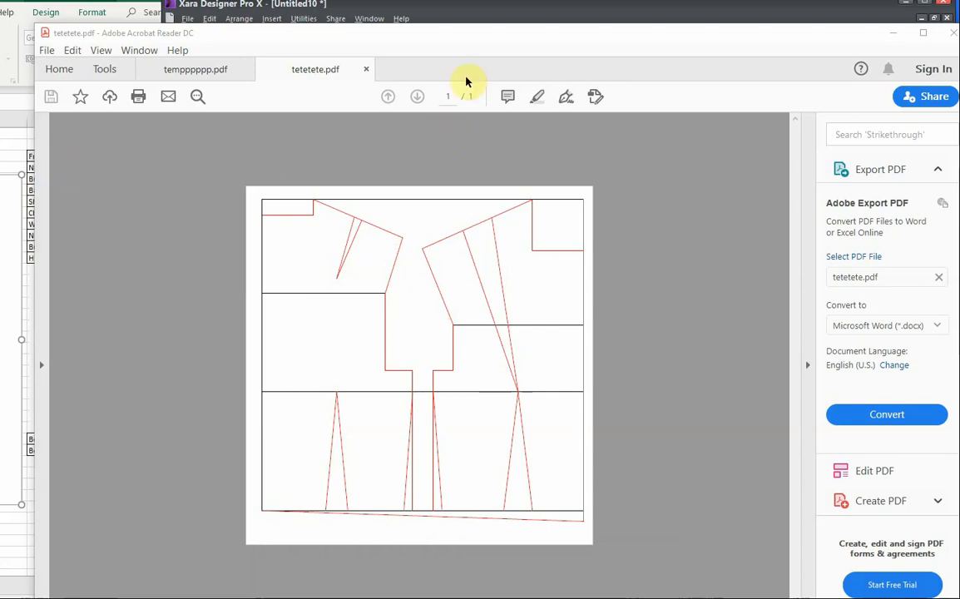
left_click_drag(457, 33, 452, 26)
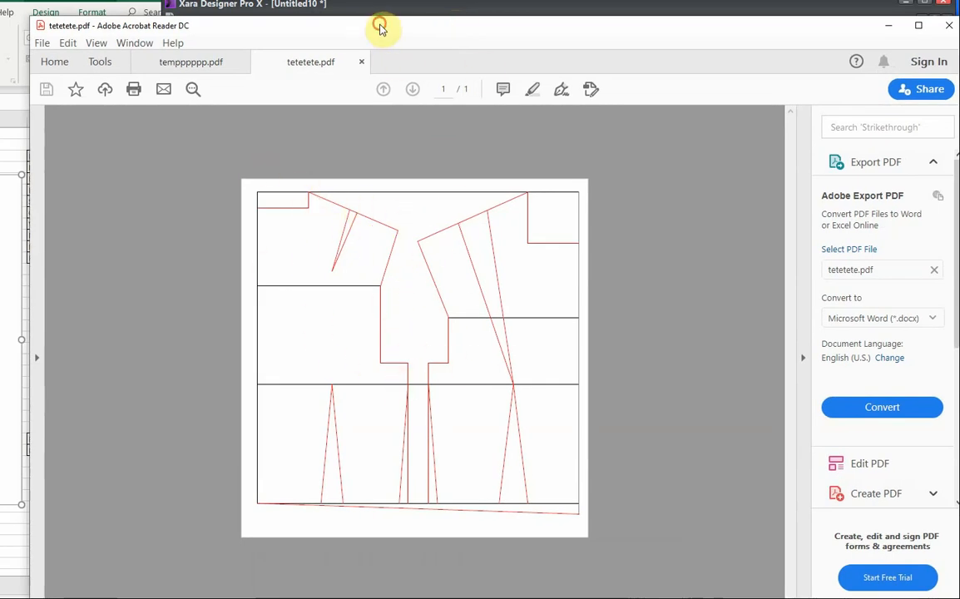
left_click_drag(379, 29, 366, 37)
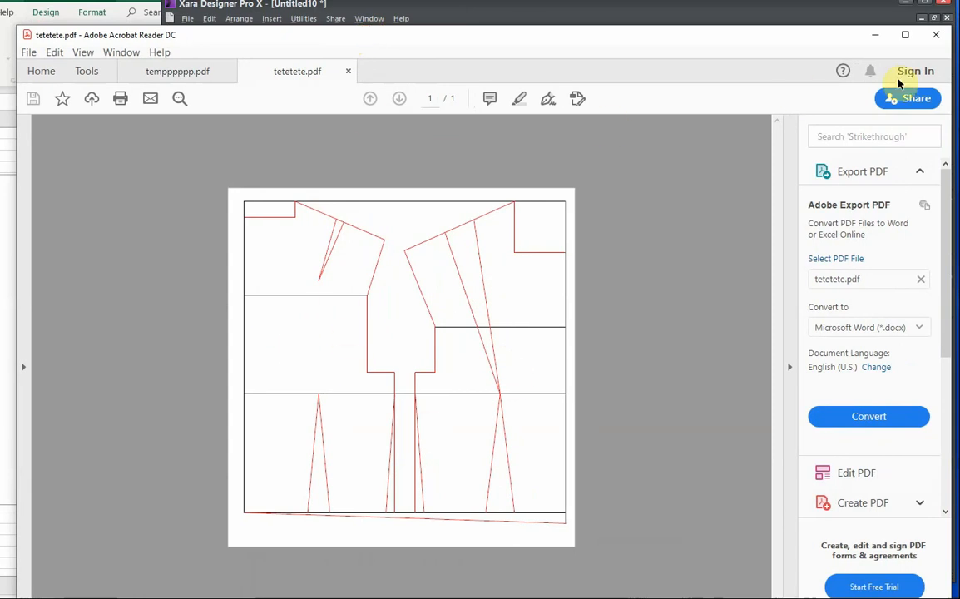
left_click(936, 34)
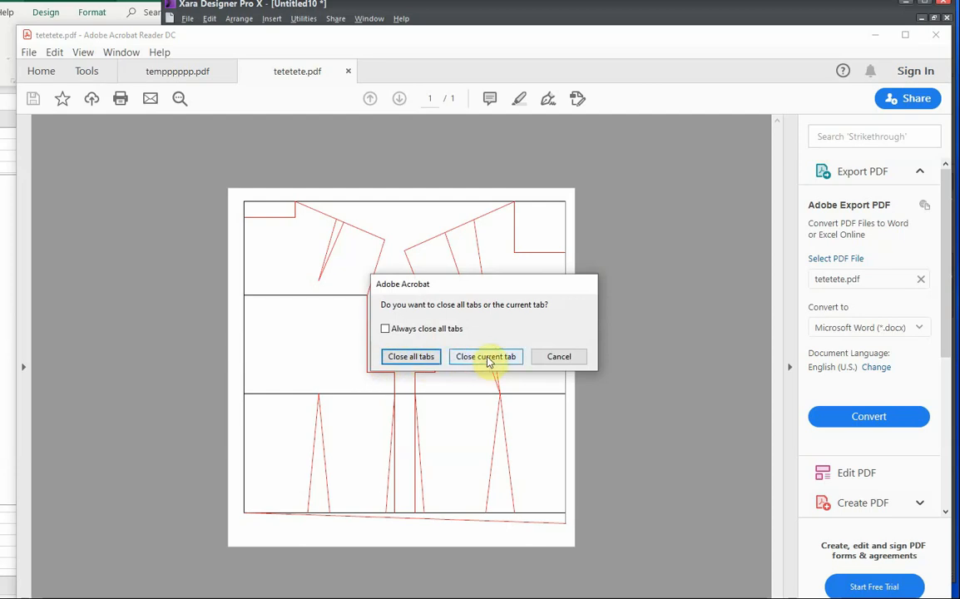
left_click(411, 356)
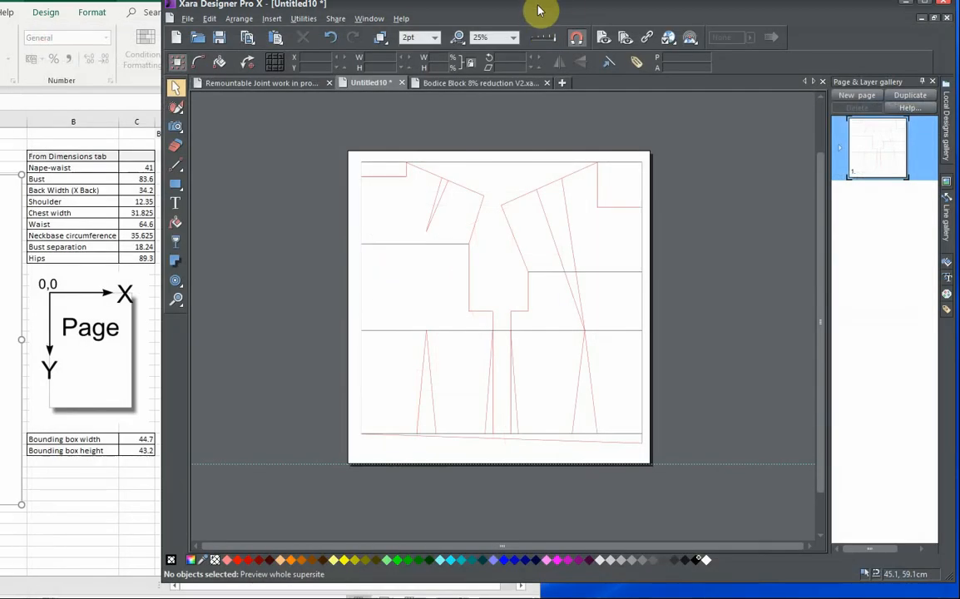
Step: Bring Xara Designer fully into view and show the Winged seam layer in the Bodice Block 8% reduction V2.xar document
left_click_drag(543, 11, 382, 16)
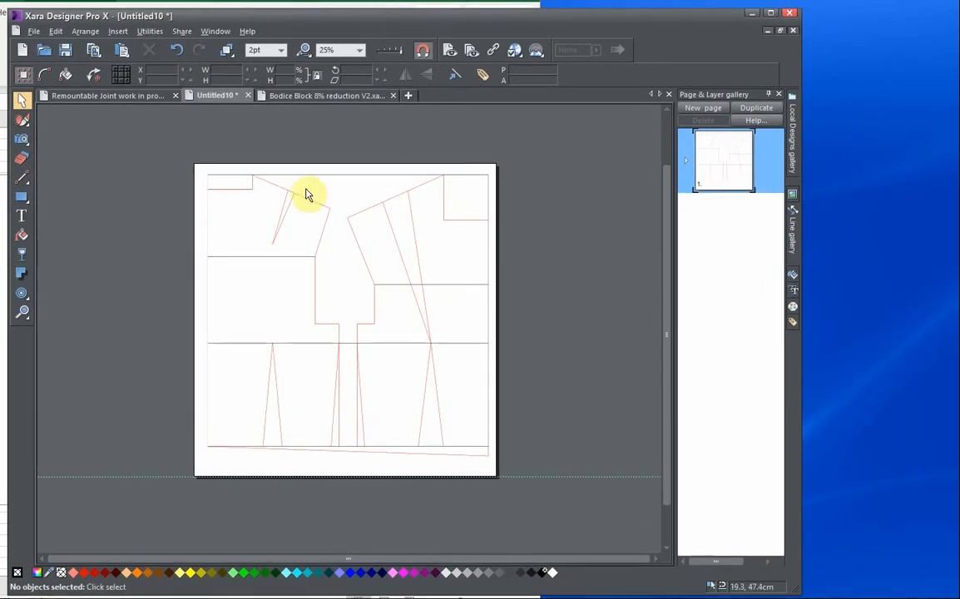
left_click(321, 98)
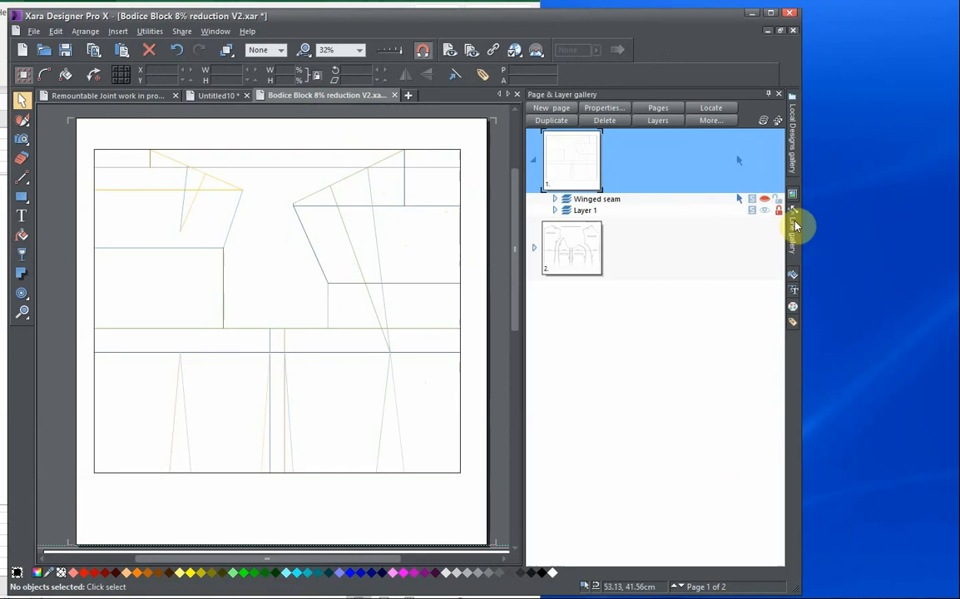
left_click(765, 200)
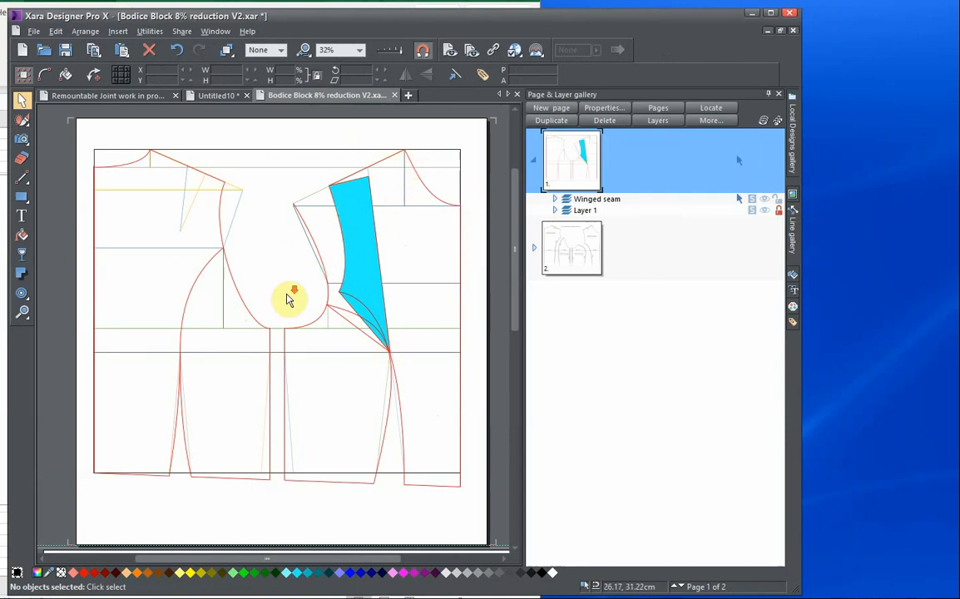
Step: Examine the wing-seam pieces with added seams on the second page, and compare the first page with the Winged seam layer hidden and shown
scroll(279, 275, "down", 2)
scroll(296, 307, "down", 10)
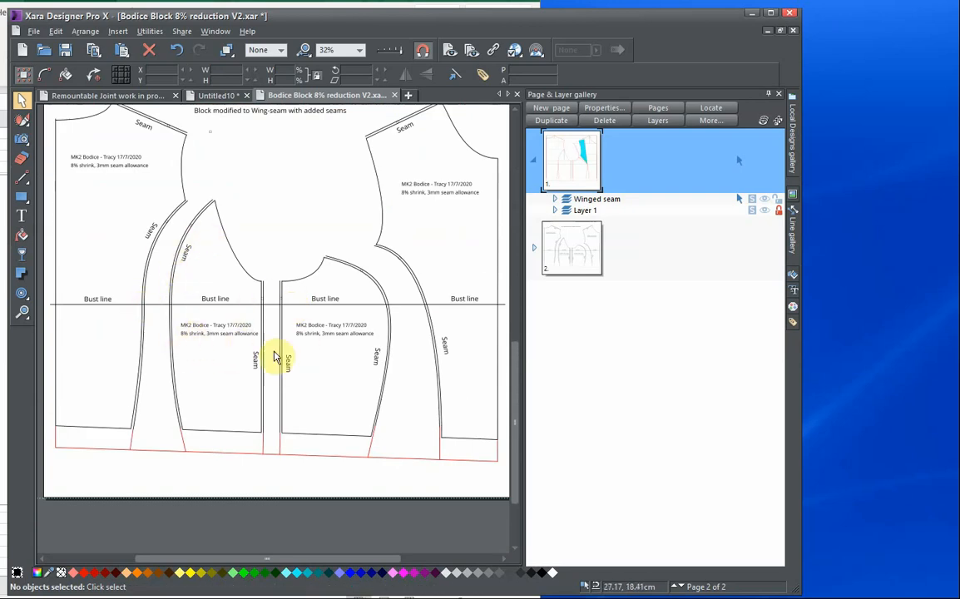
scroll(350, 295, "up", 3)
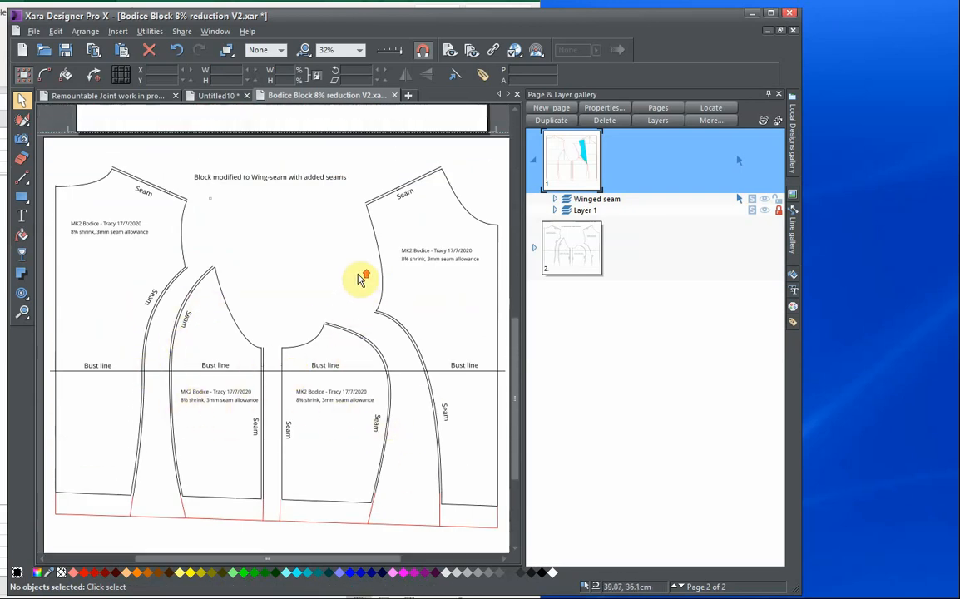
scroll(283, 324, "up", 10)
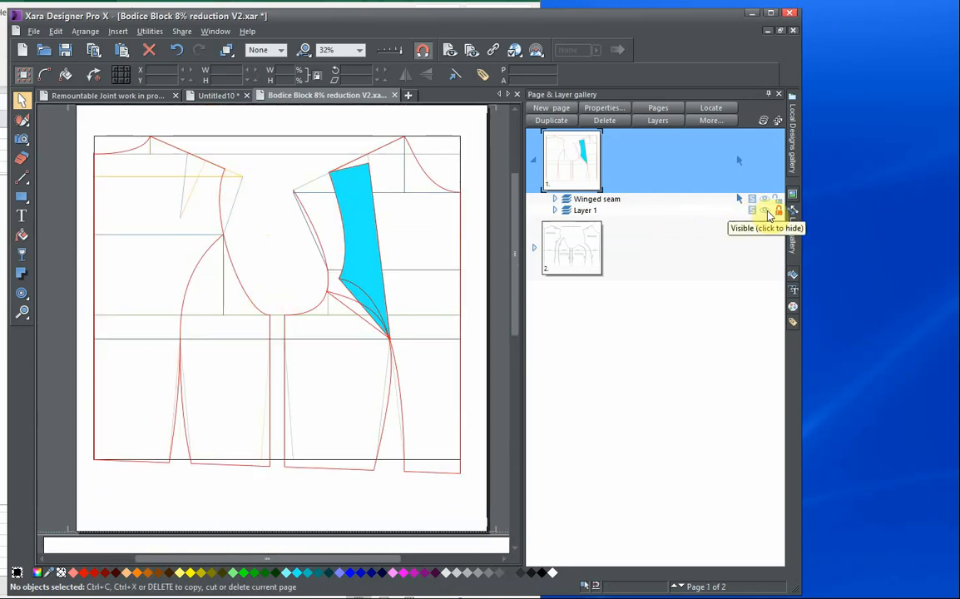
left_click(765, 200)
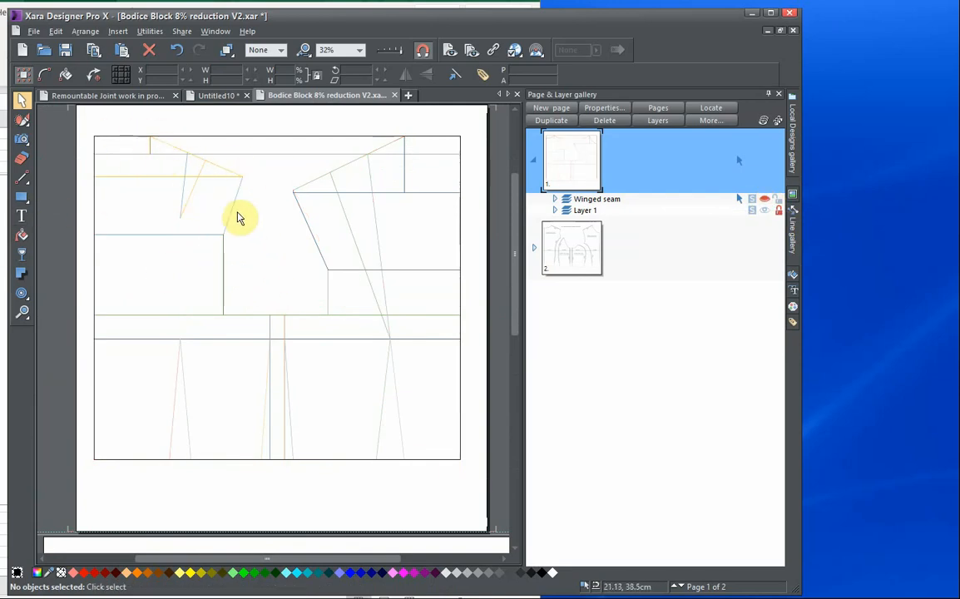
left_click(766, 200)
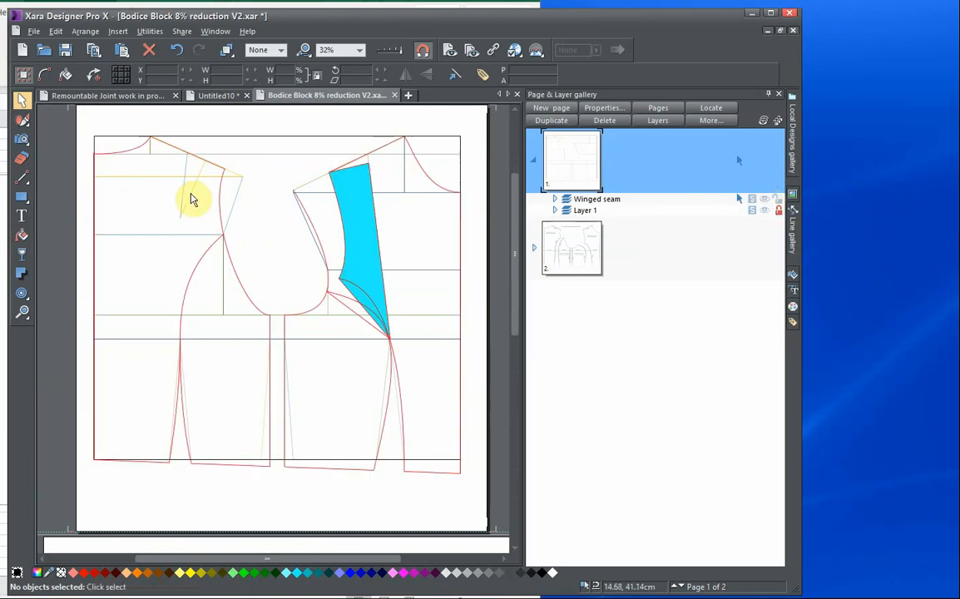